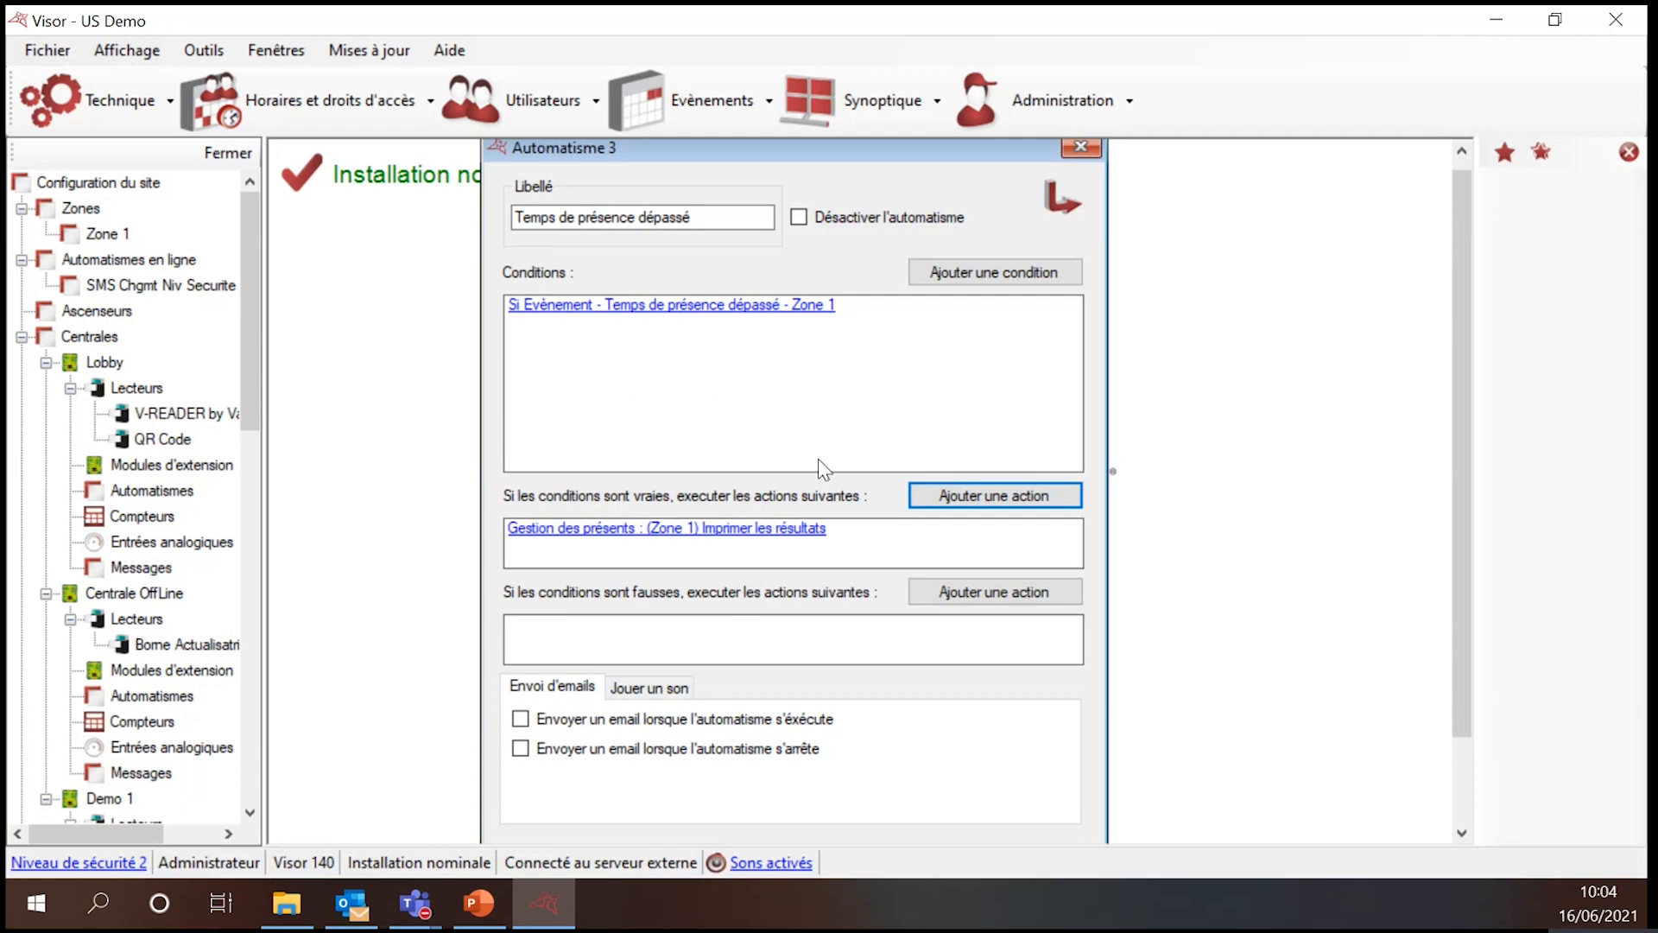
Define a Gestion des présents action for Zone 1 with a subtotal per zone and the Imprimer les résultats output.
left_click(959, 500)
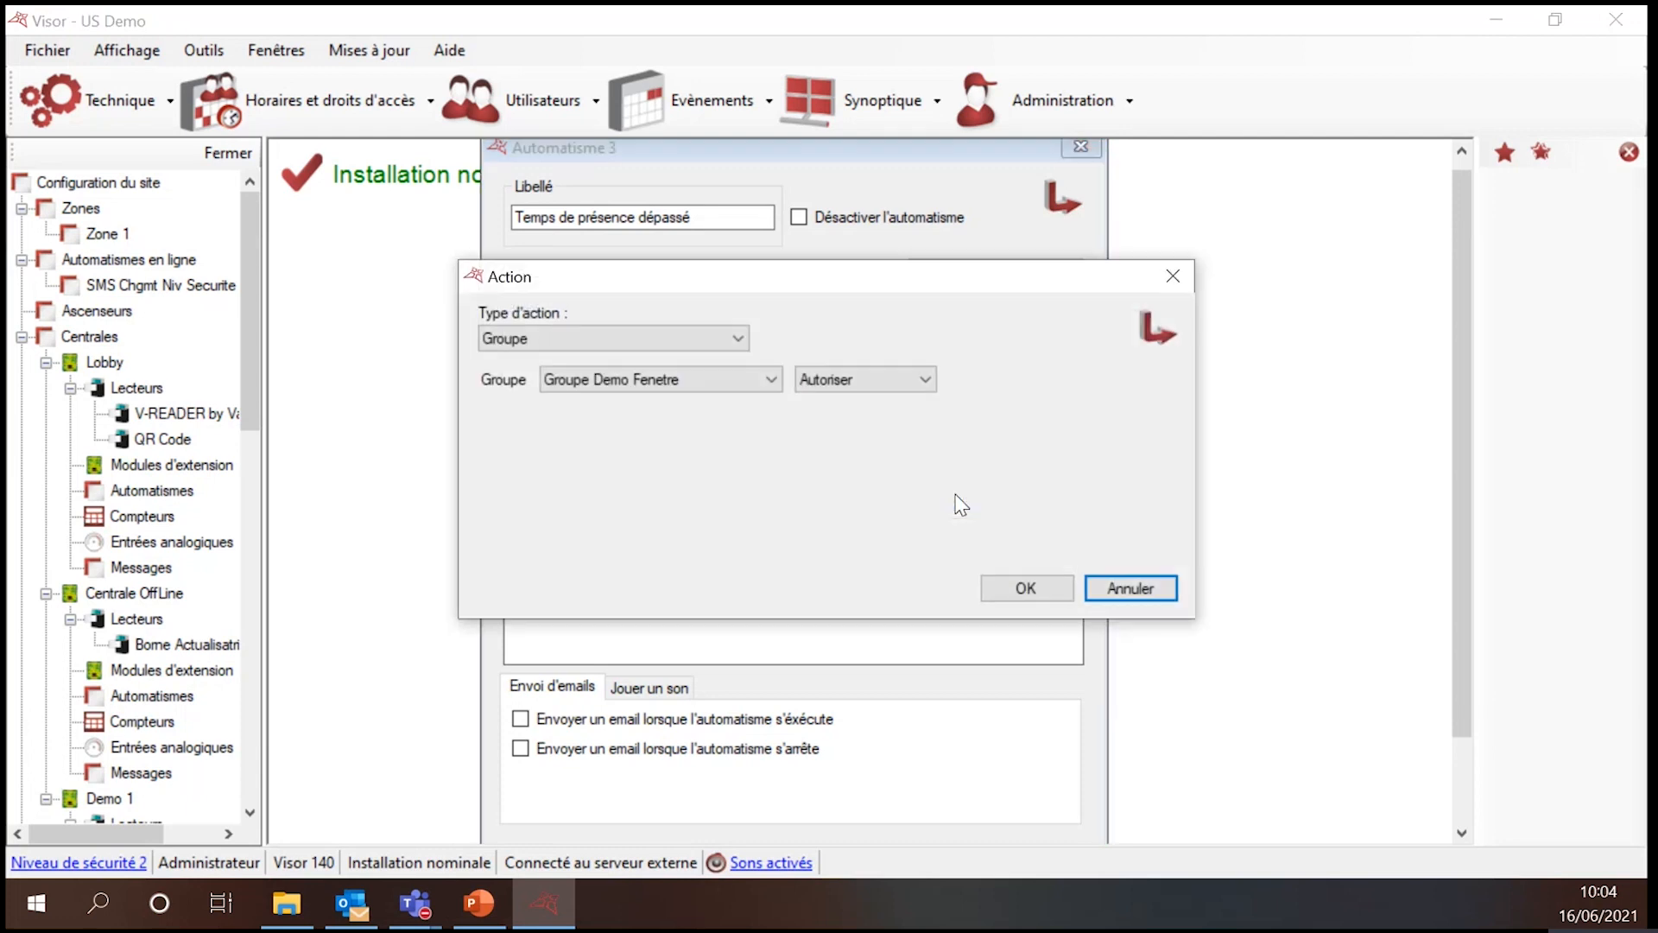
left_click(649, 339)
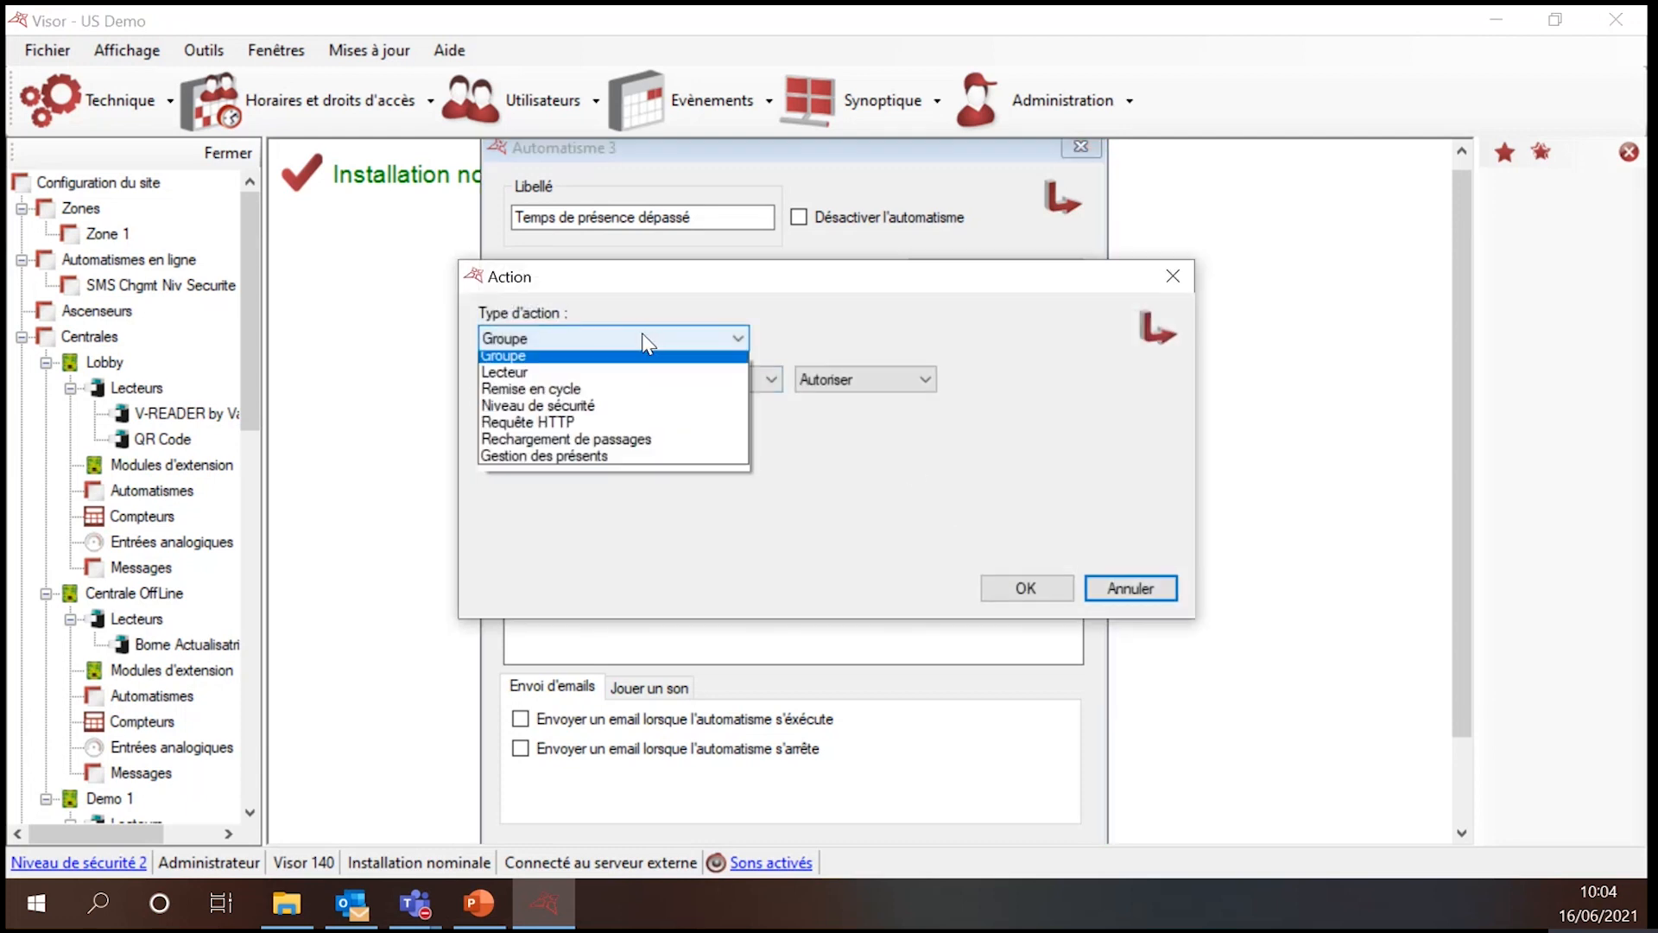
left_click(592, 463)
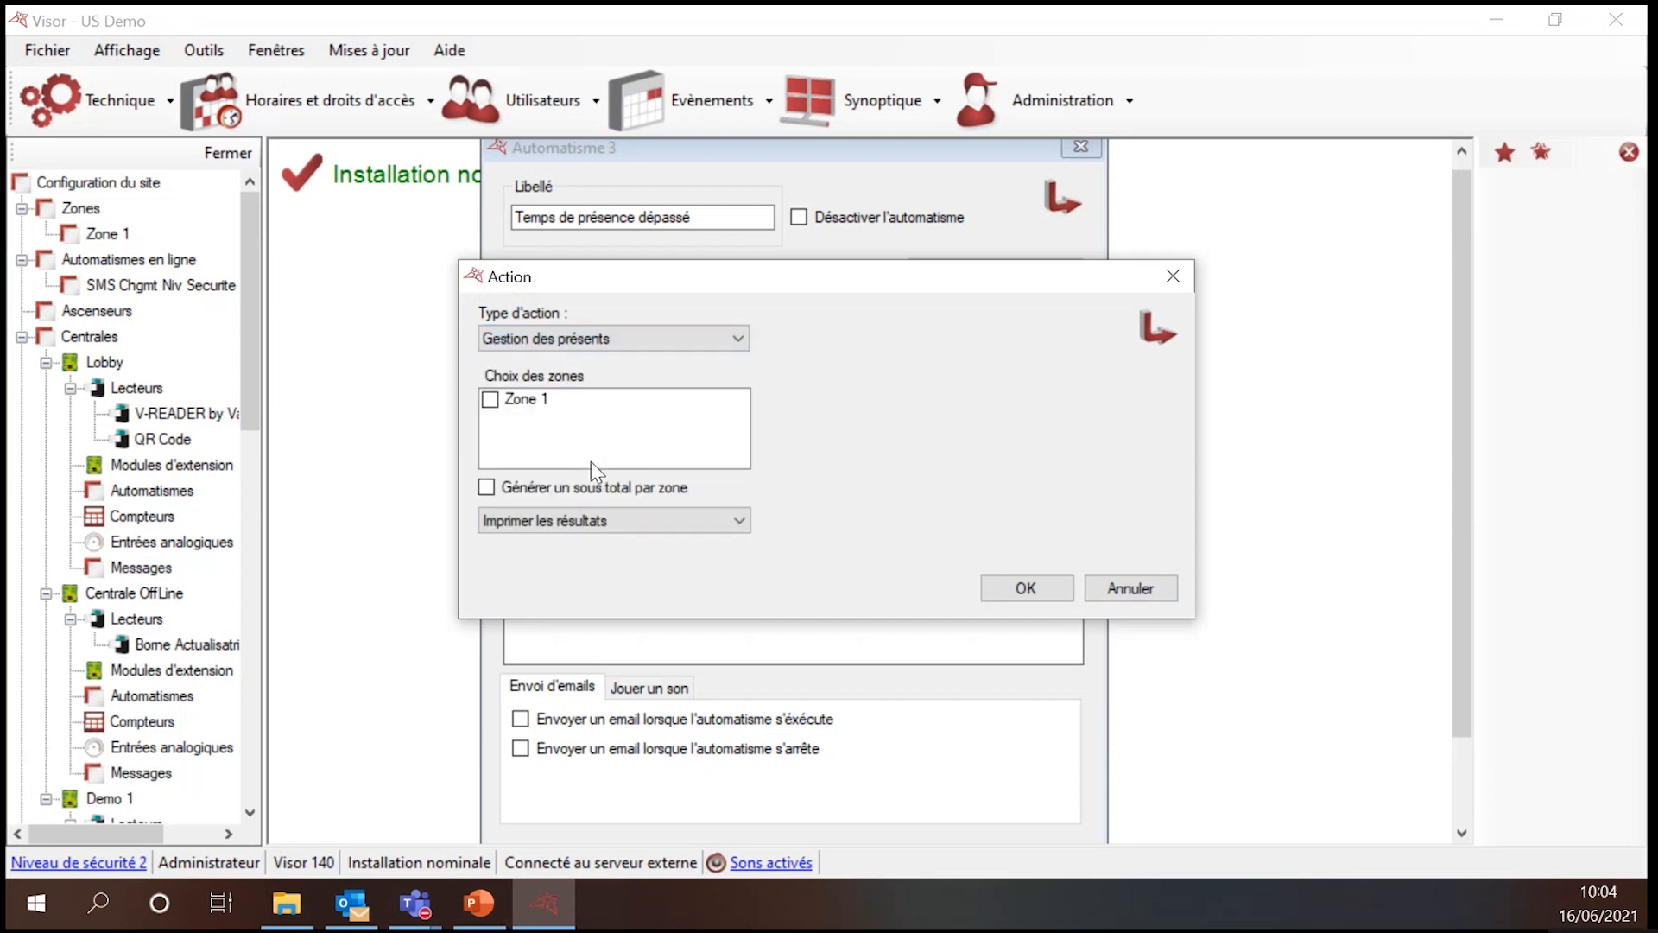
left_click(490, 401)
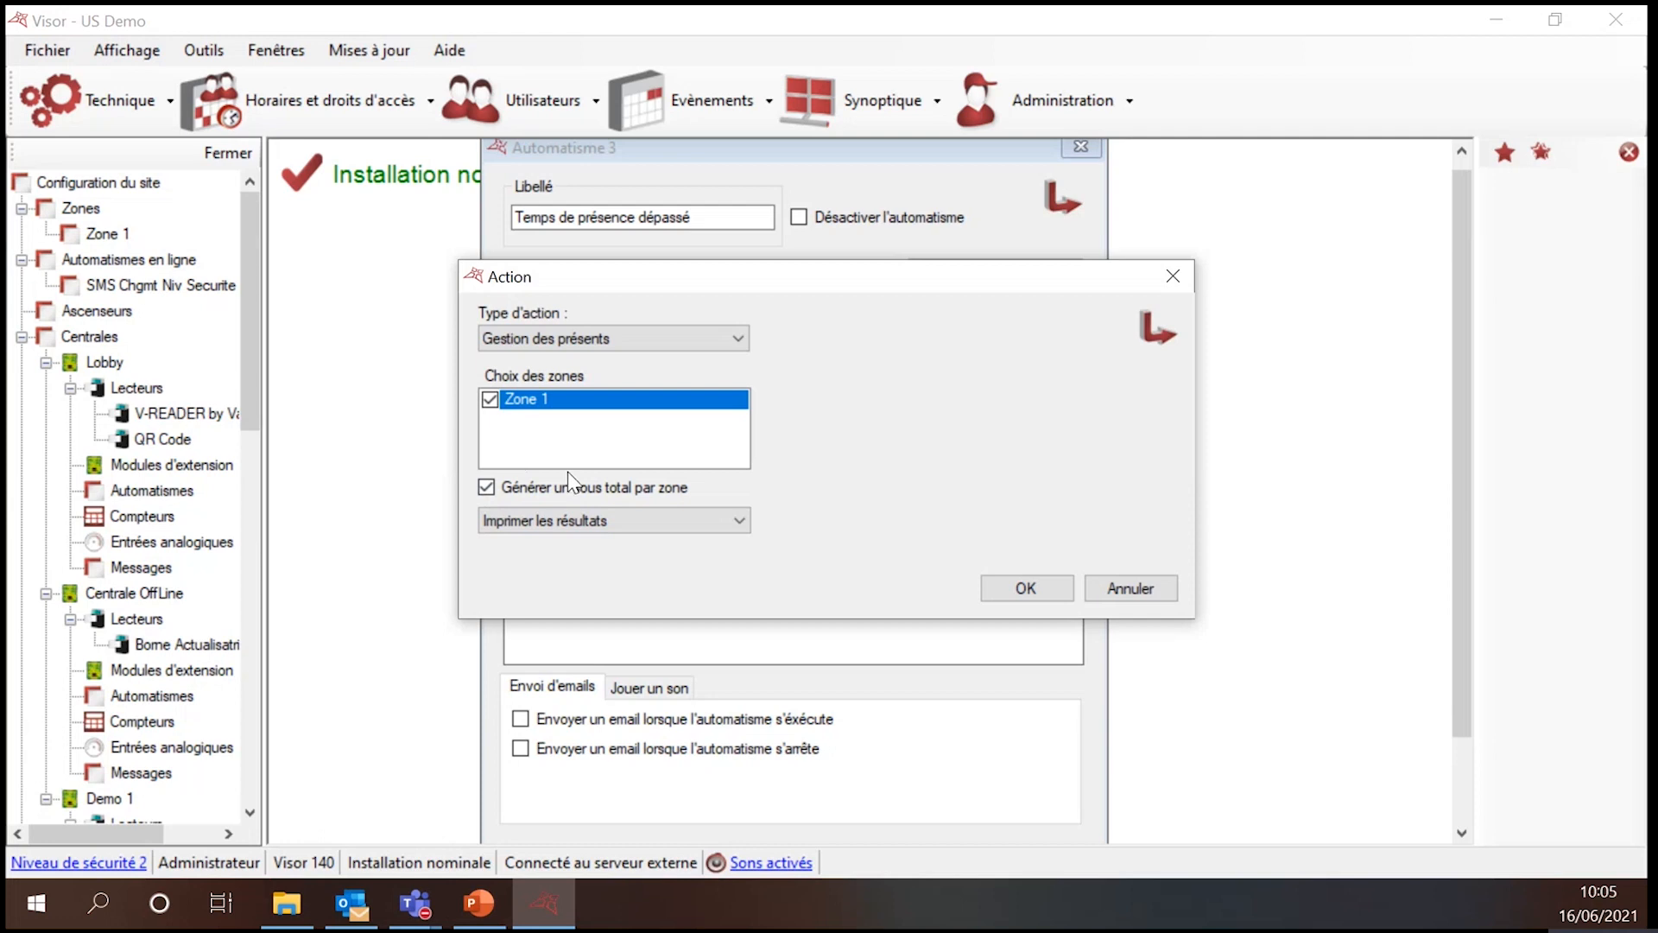
left_click(567, 519)
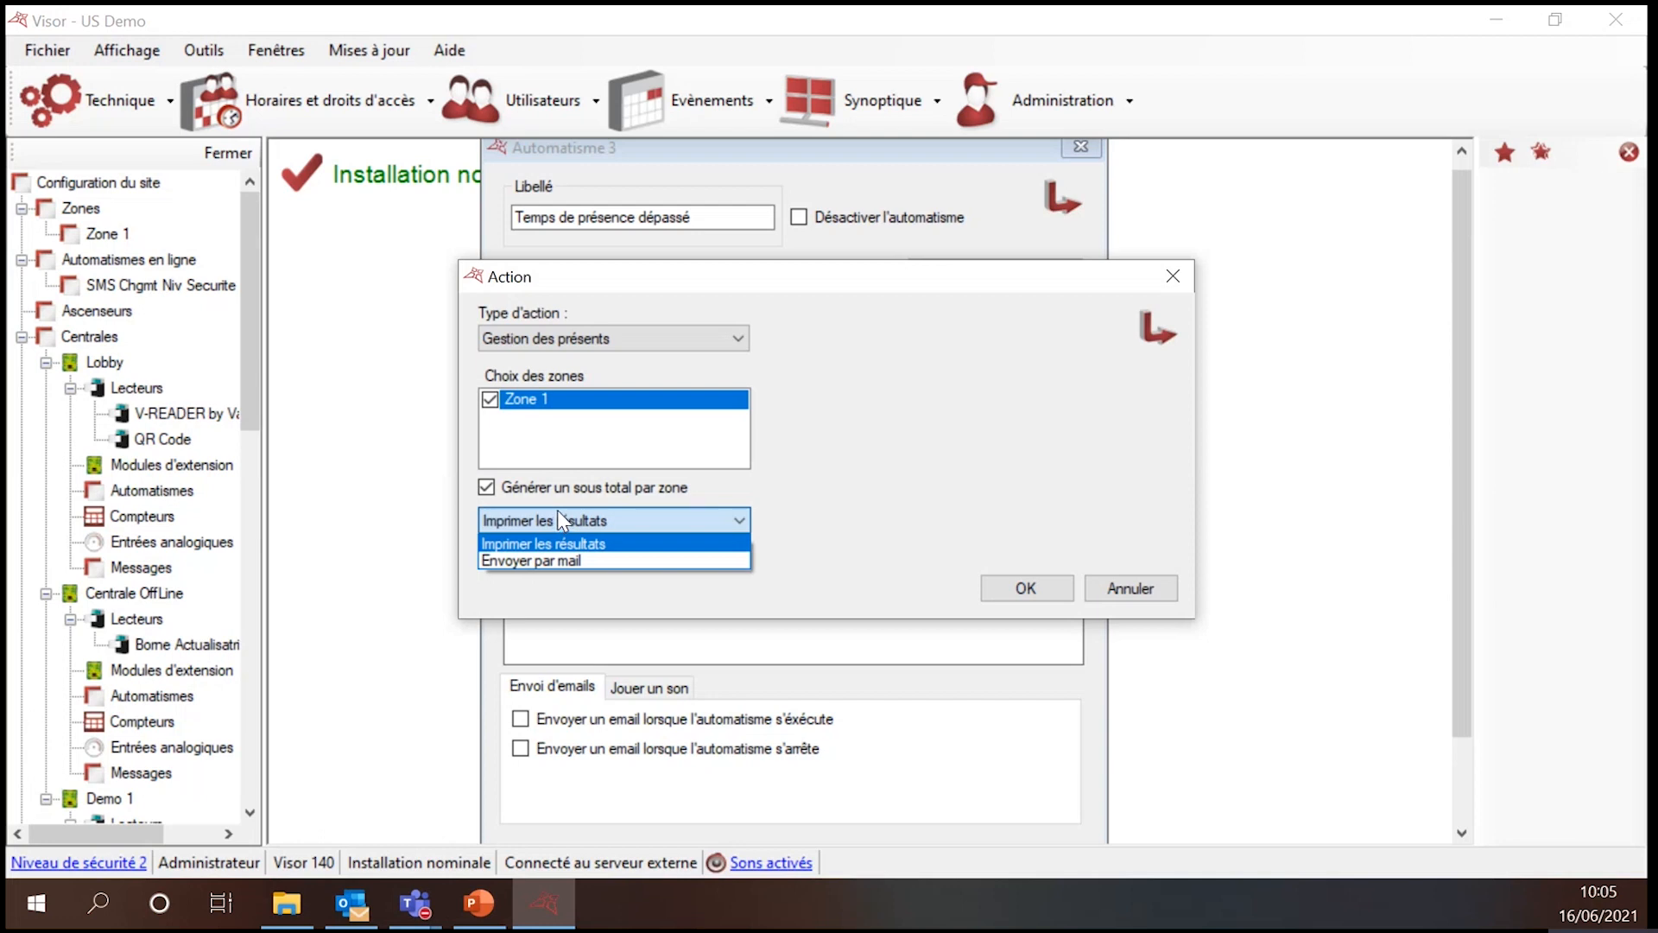
left_click(557, 544)
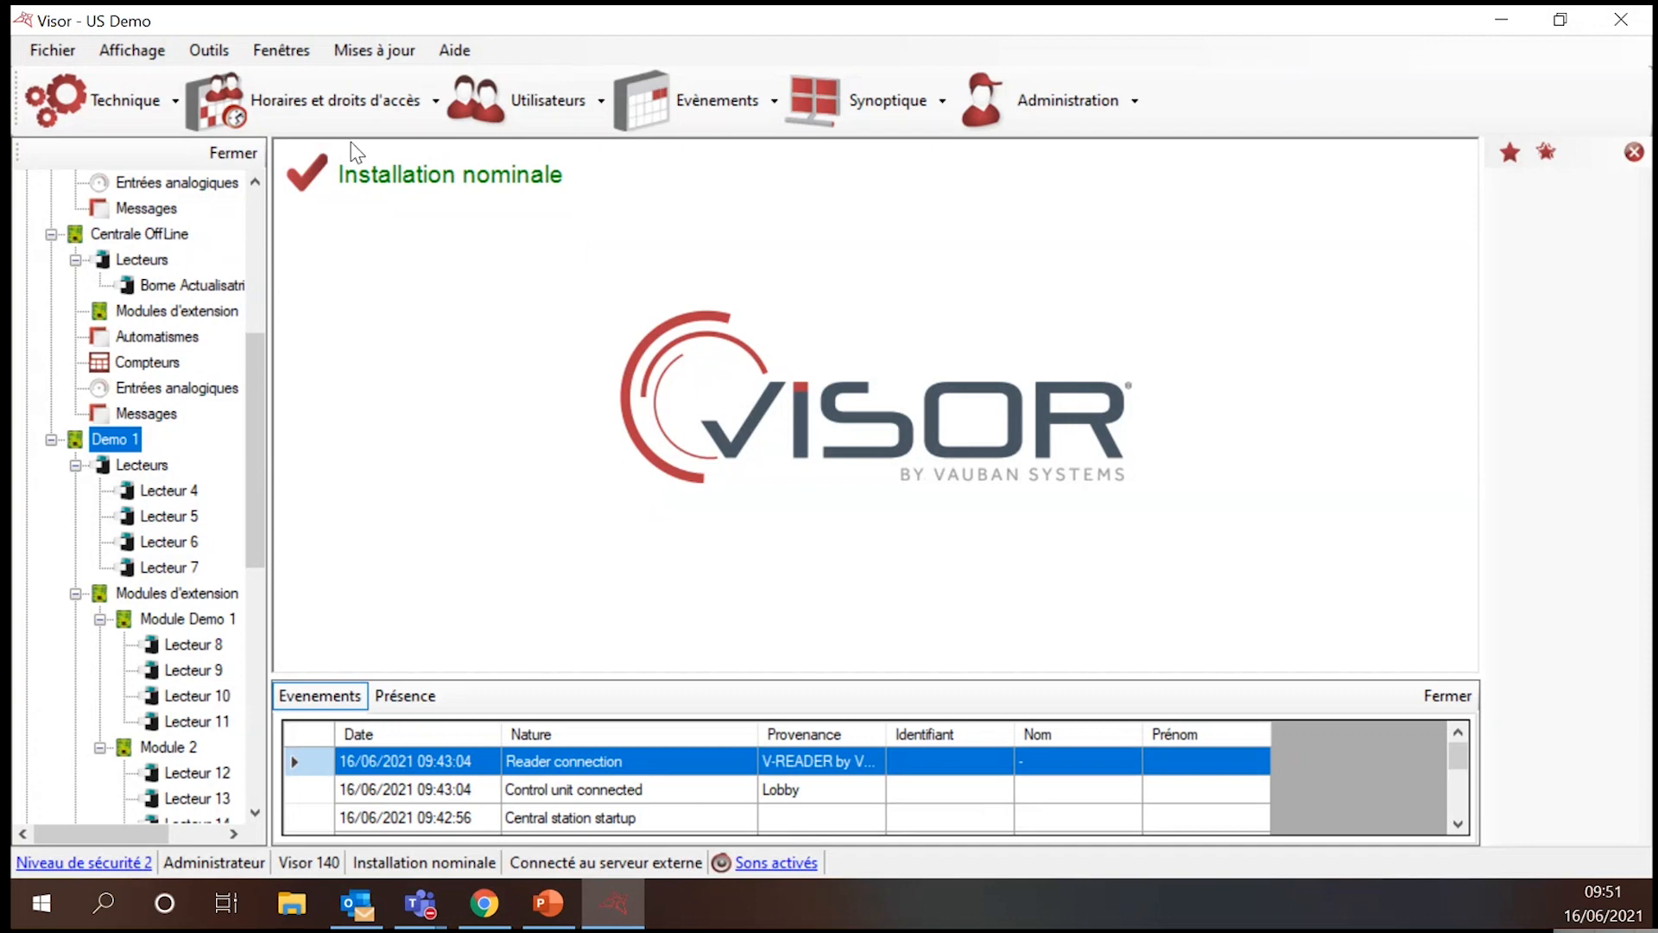
Open the authorised and forbidden readers of the access group Groupe Demo Fenetre and try out enlarging its window.
left_click(346, 106)
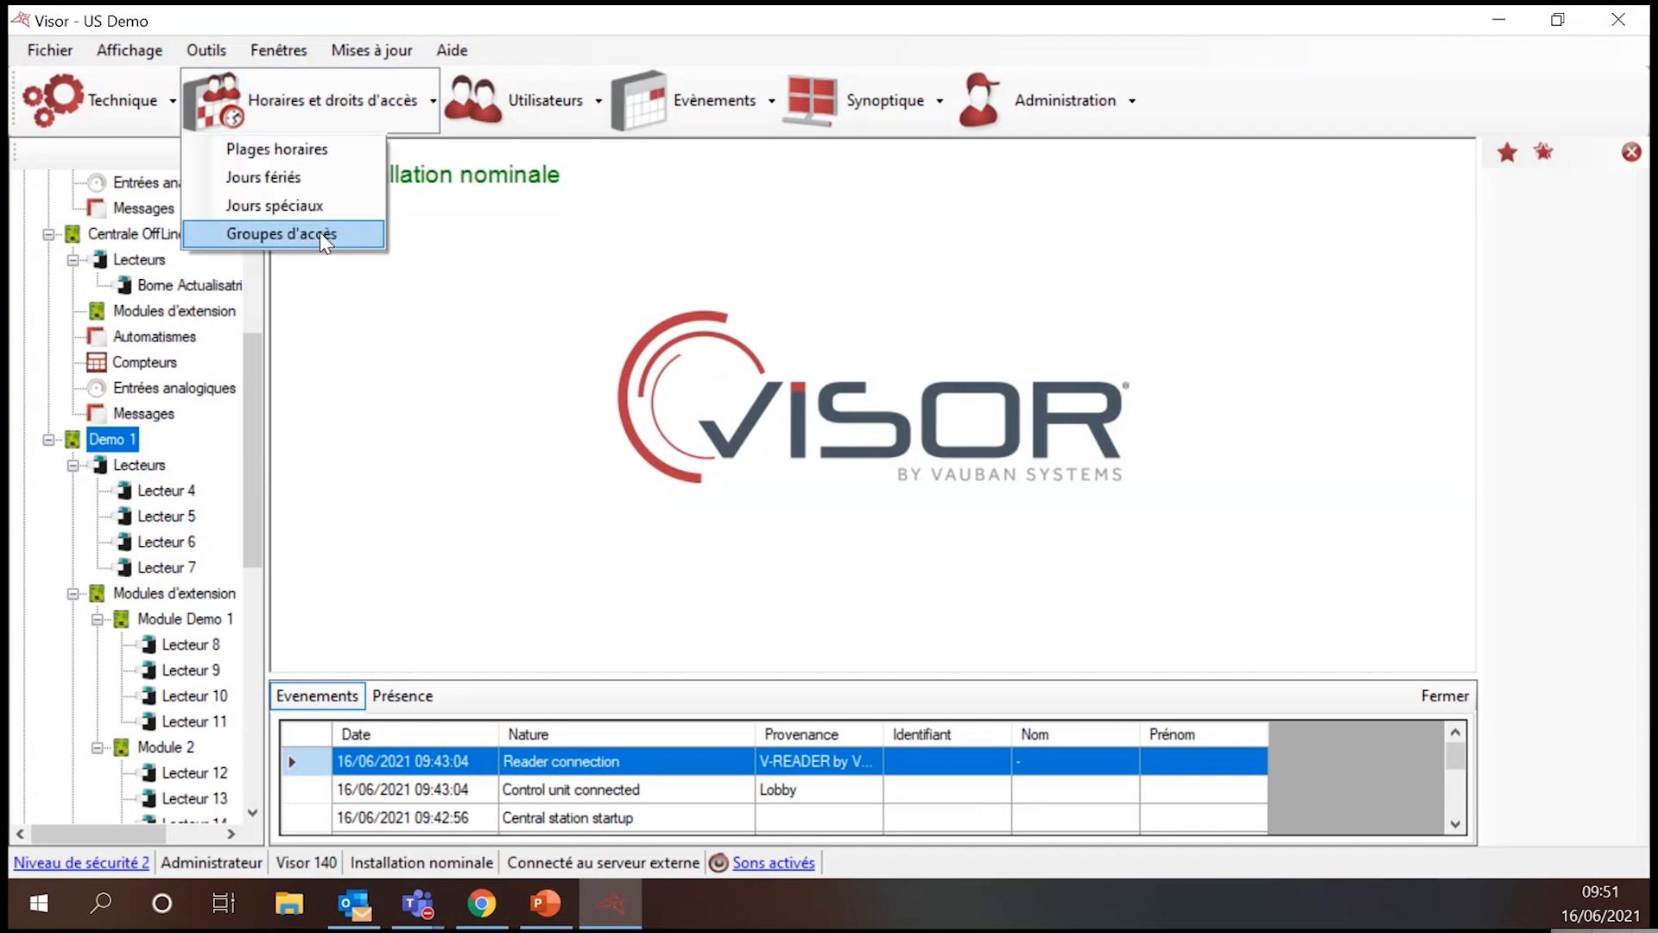
left_click(318, 240)
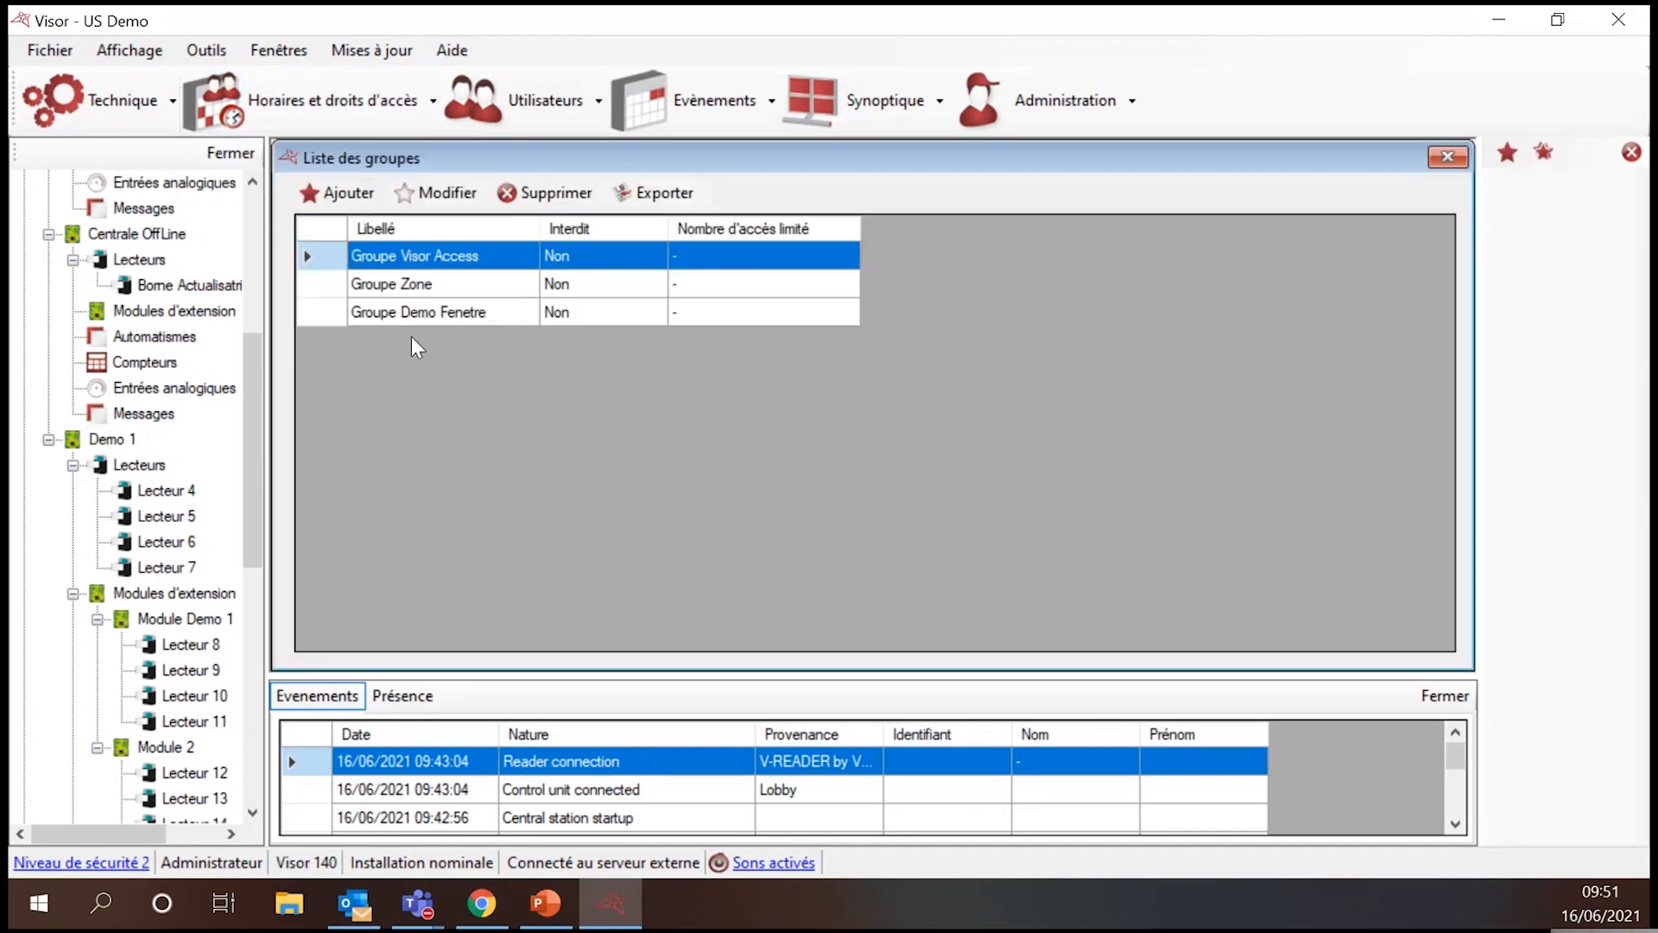
double_click(417, 313)
left_click(609, 173)
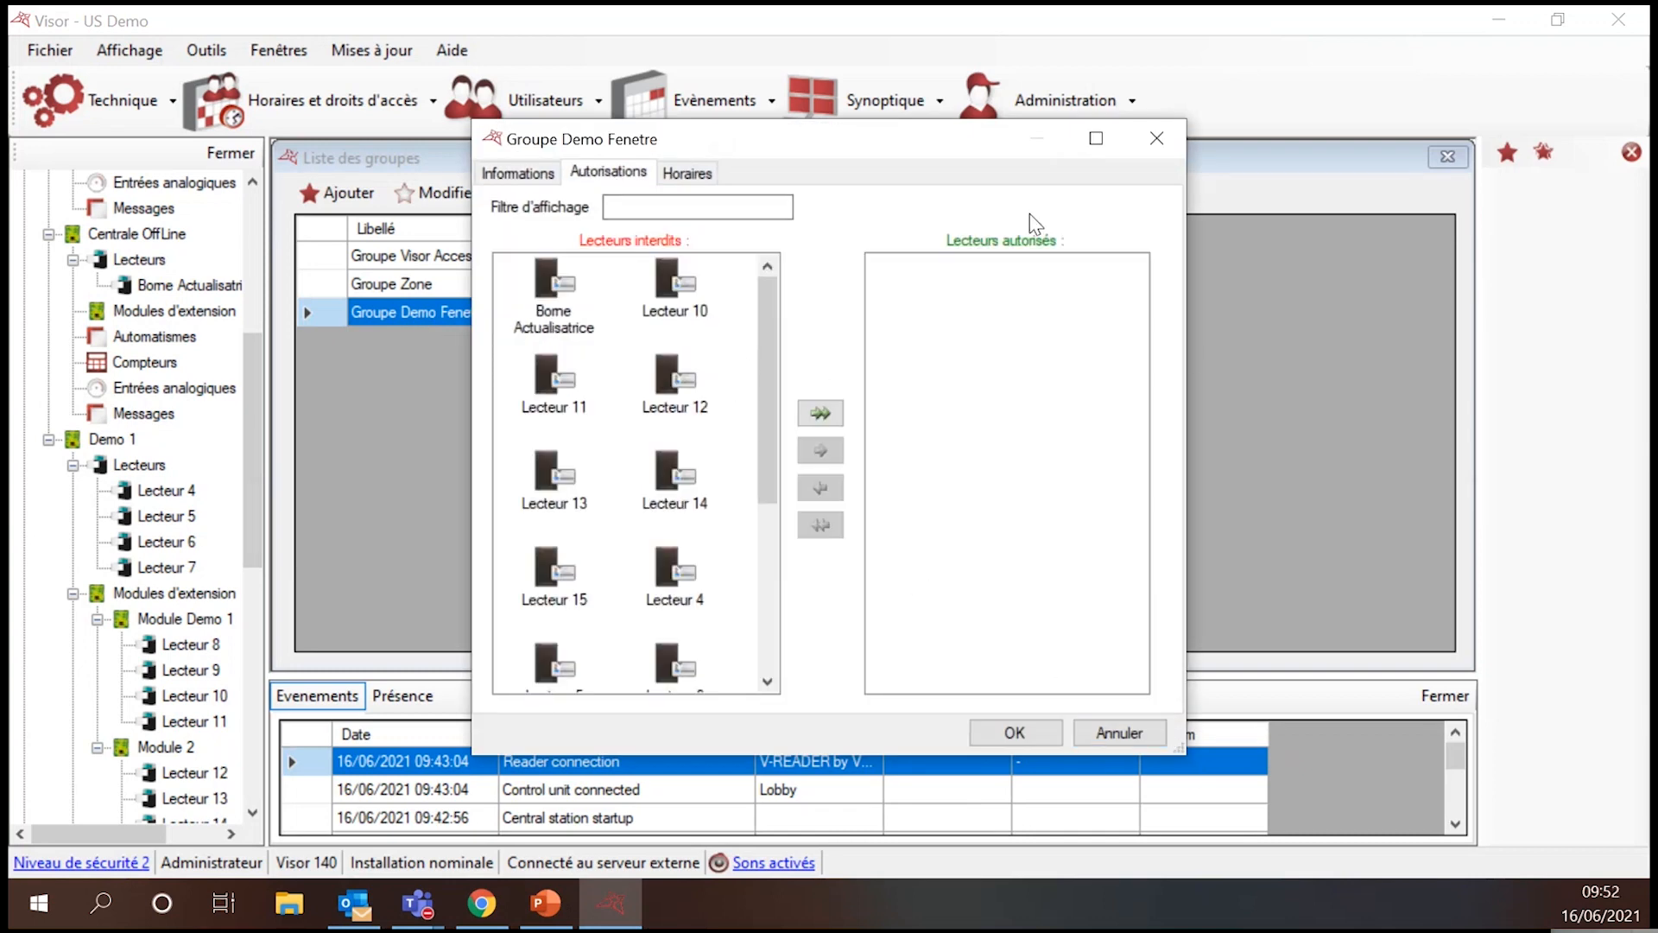
left_click(1097, 140)
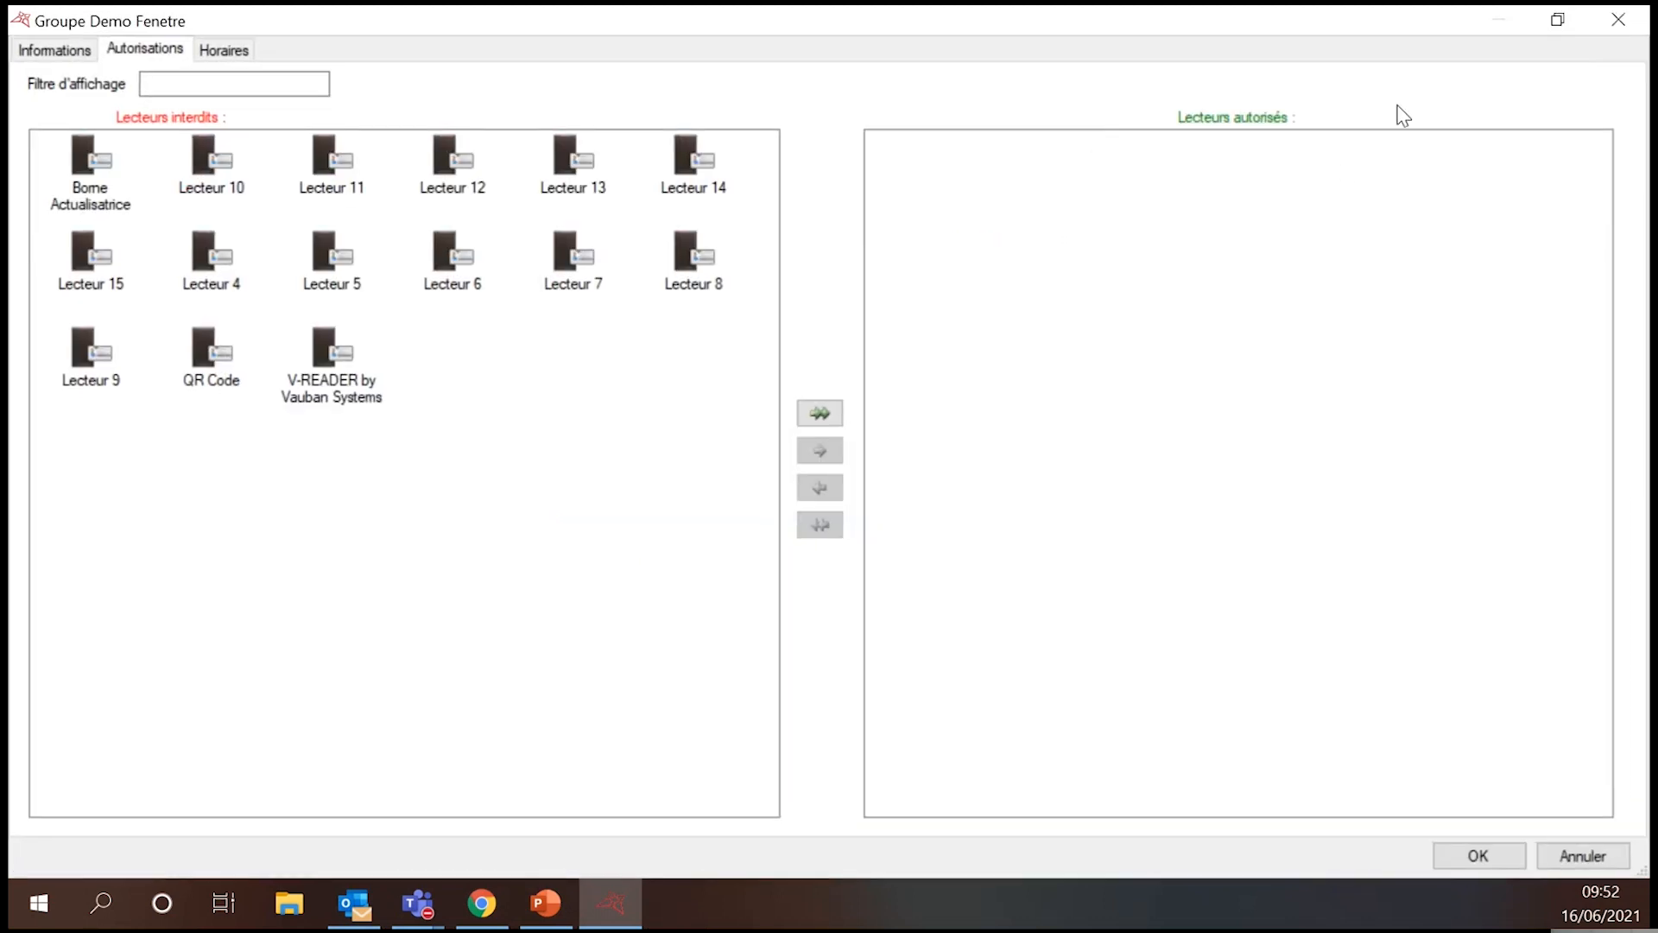
left_click(1557, 20)
left_click_drag(1185, 753, 1308, 834)
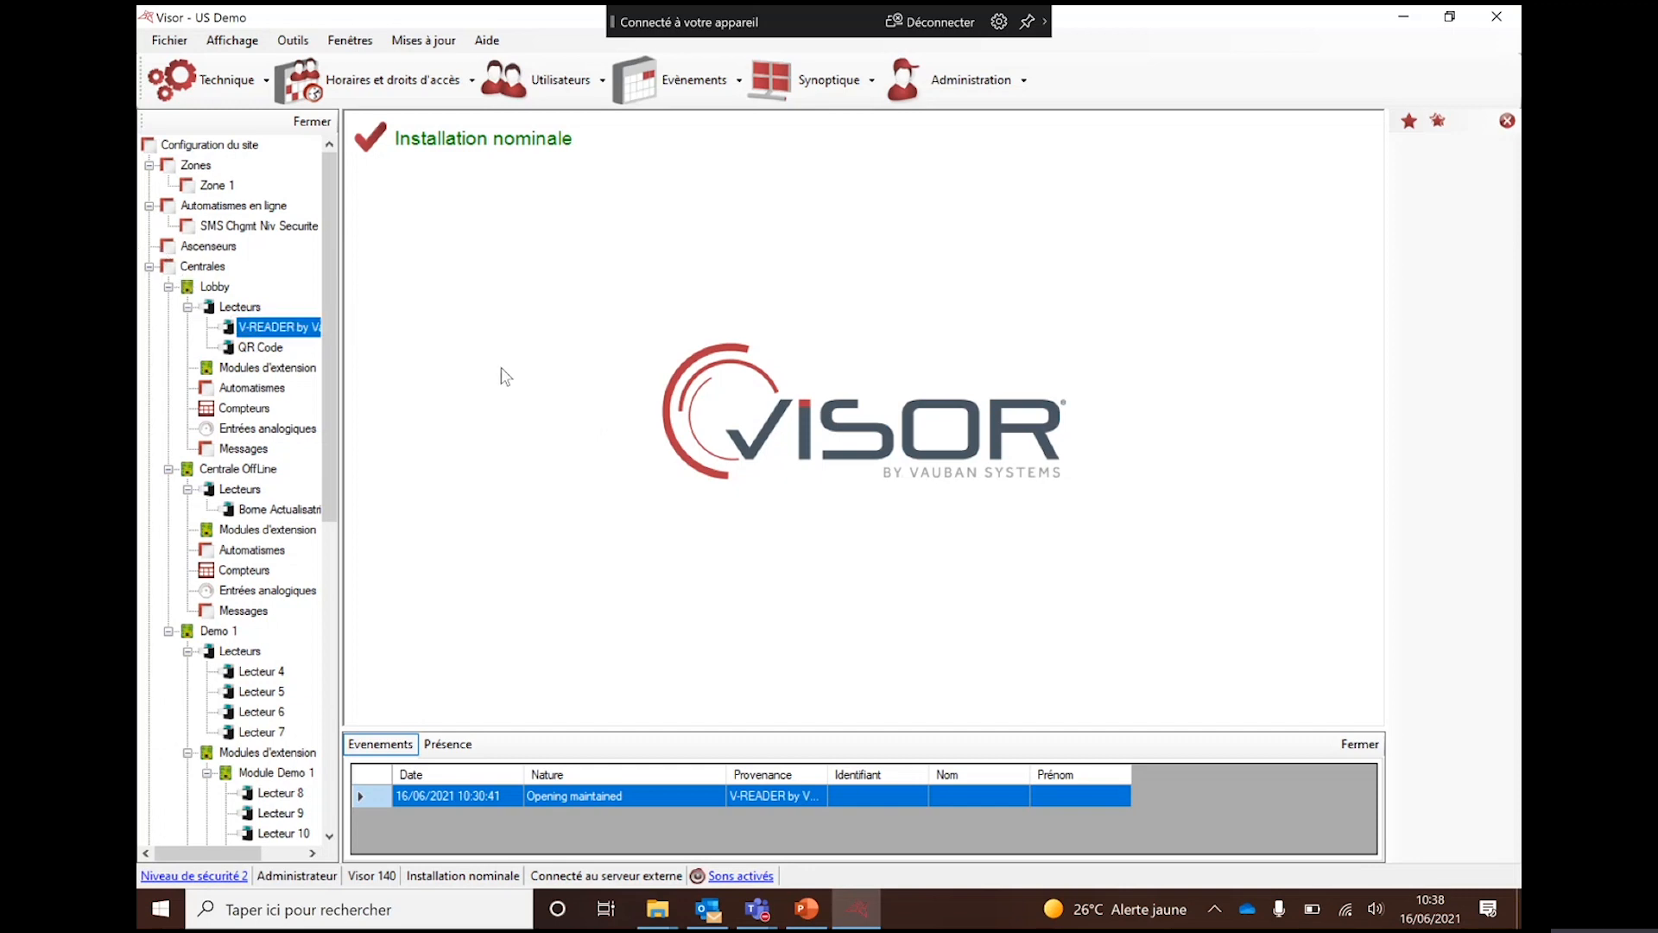
Review the free-access, operating-mode and room-reservation settings of the Lobby's V-READER reader and accept them.
right_click(315, 327)
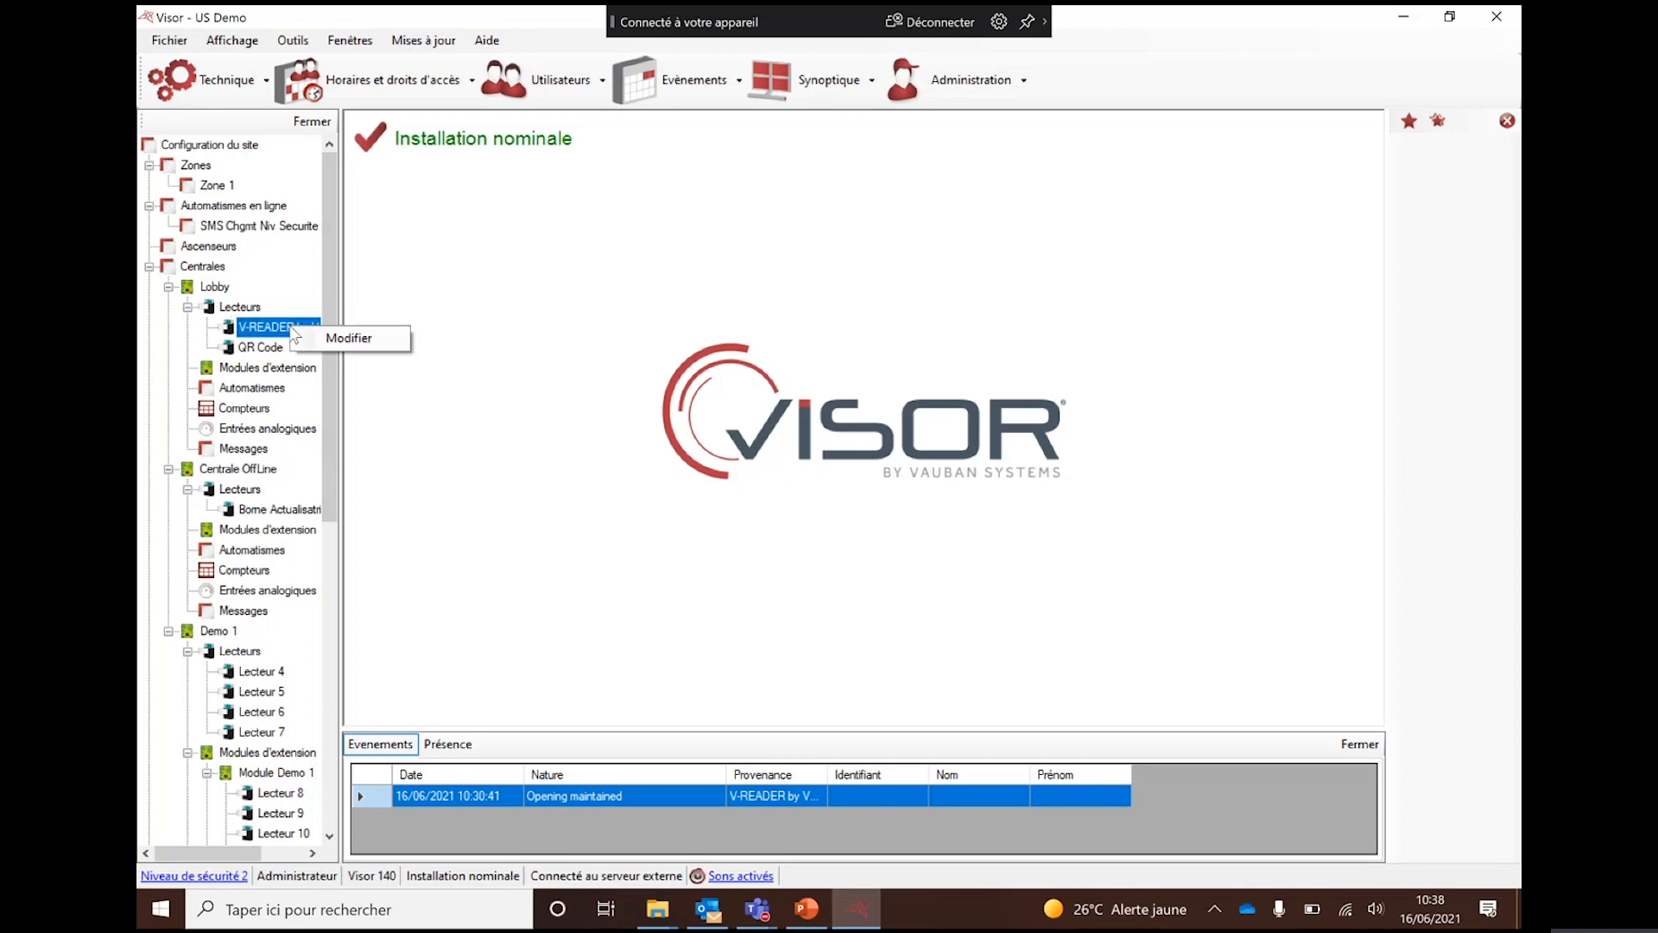
left_click(351, 344)
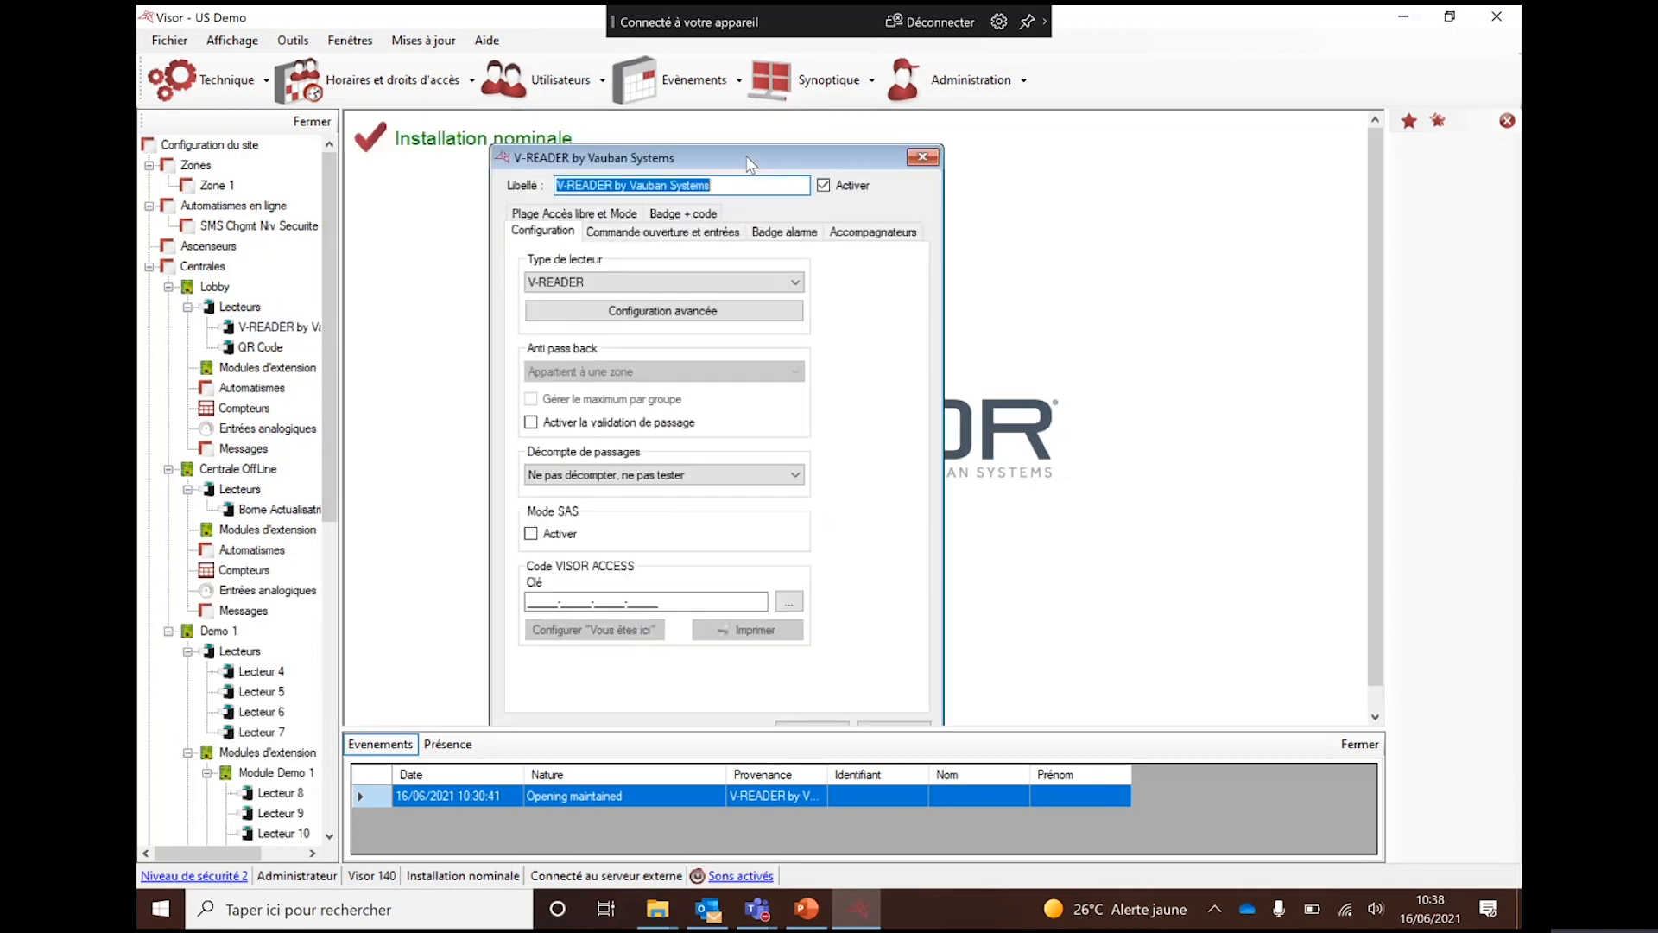
left_click(600, 216)
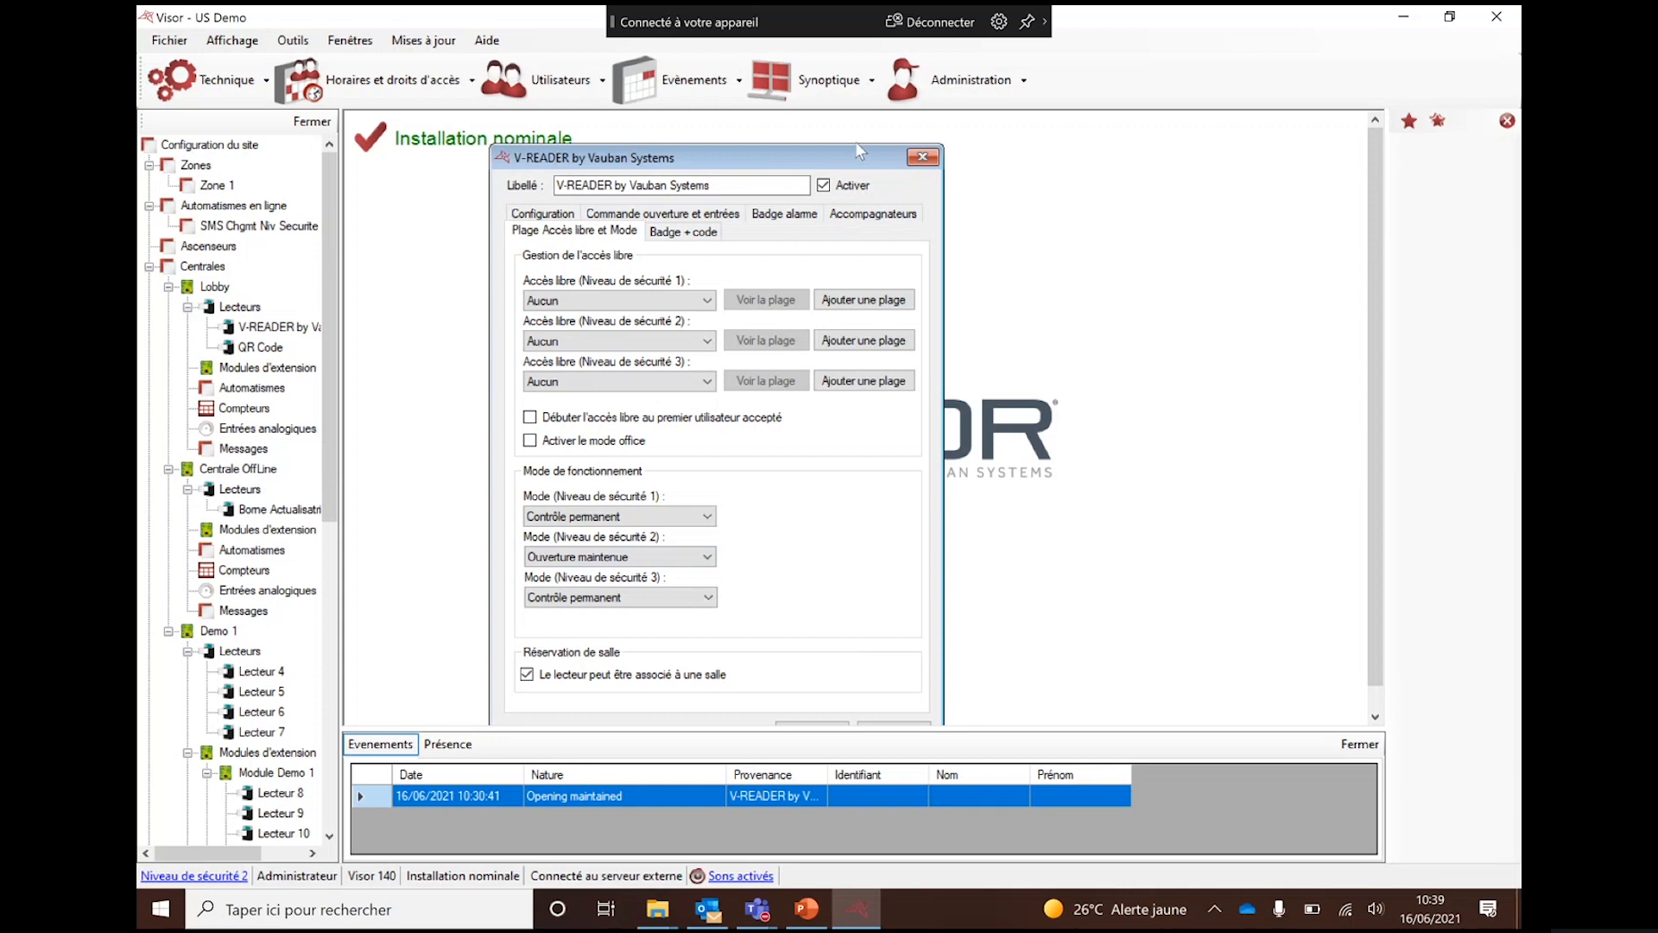
left_click_drag(851, 146, 859, 129)
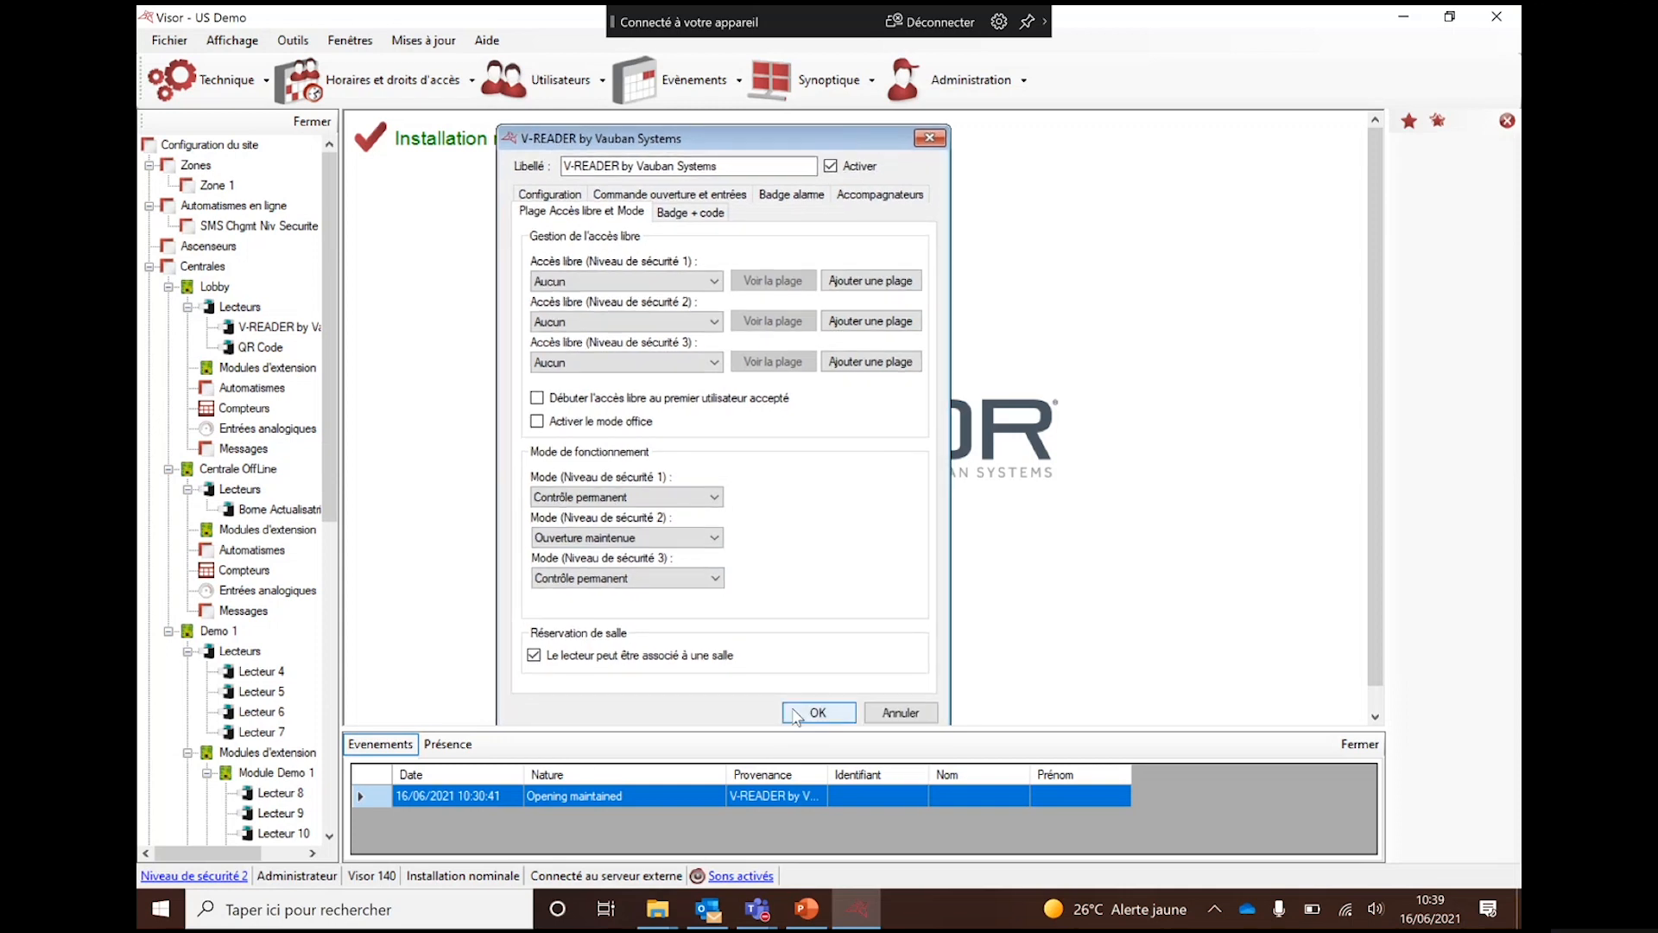
left_click(847, 705)
Open the reservable room Salle de formation and display its weekly planning.
left_click(293, 41)
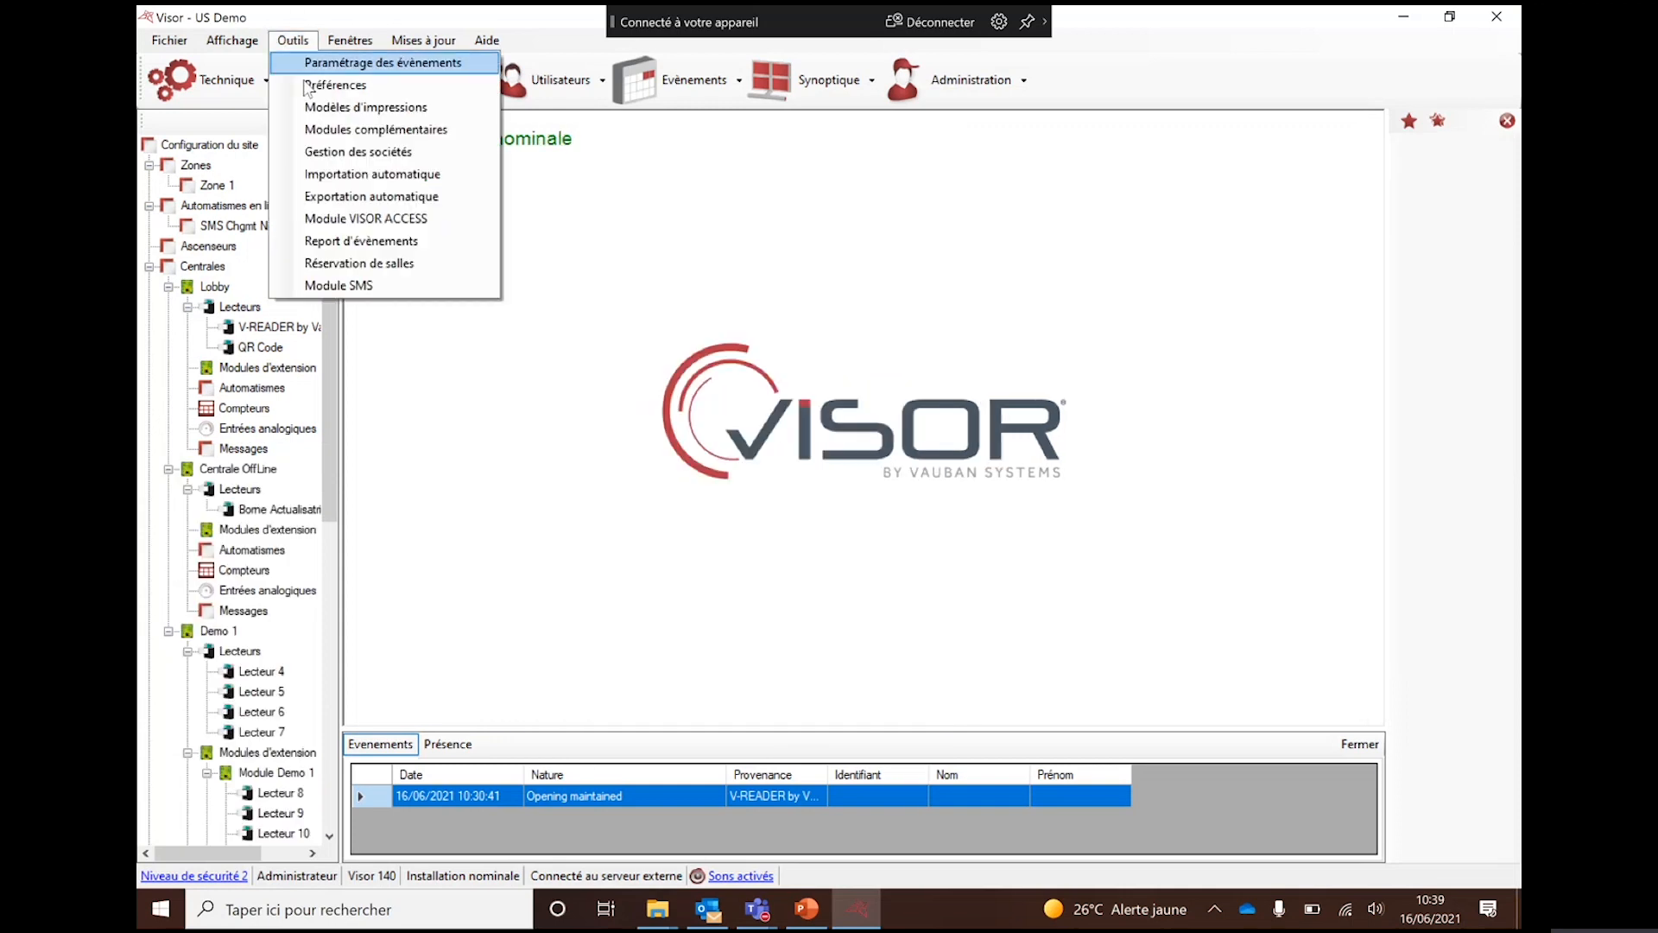
left_click(366, 264)
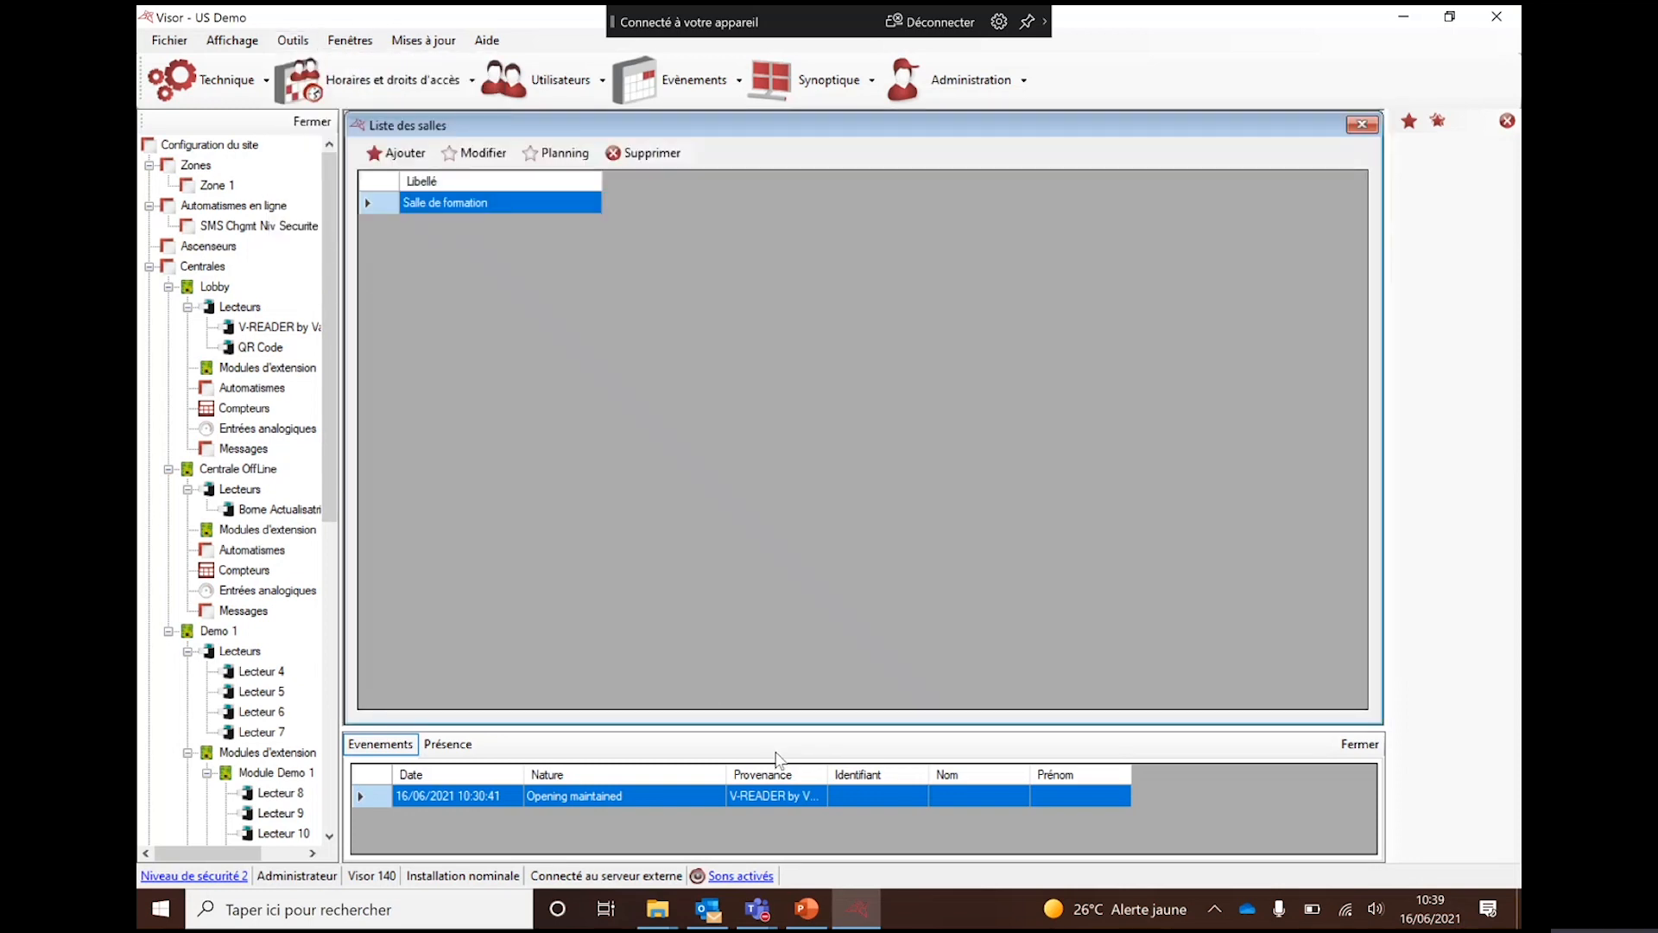
double_click(506, 202)
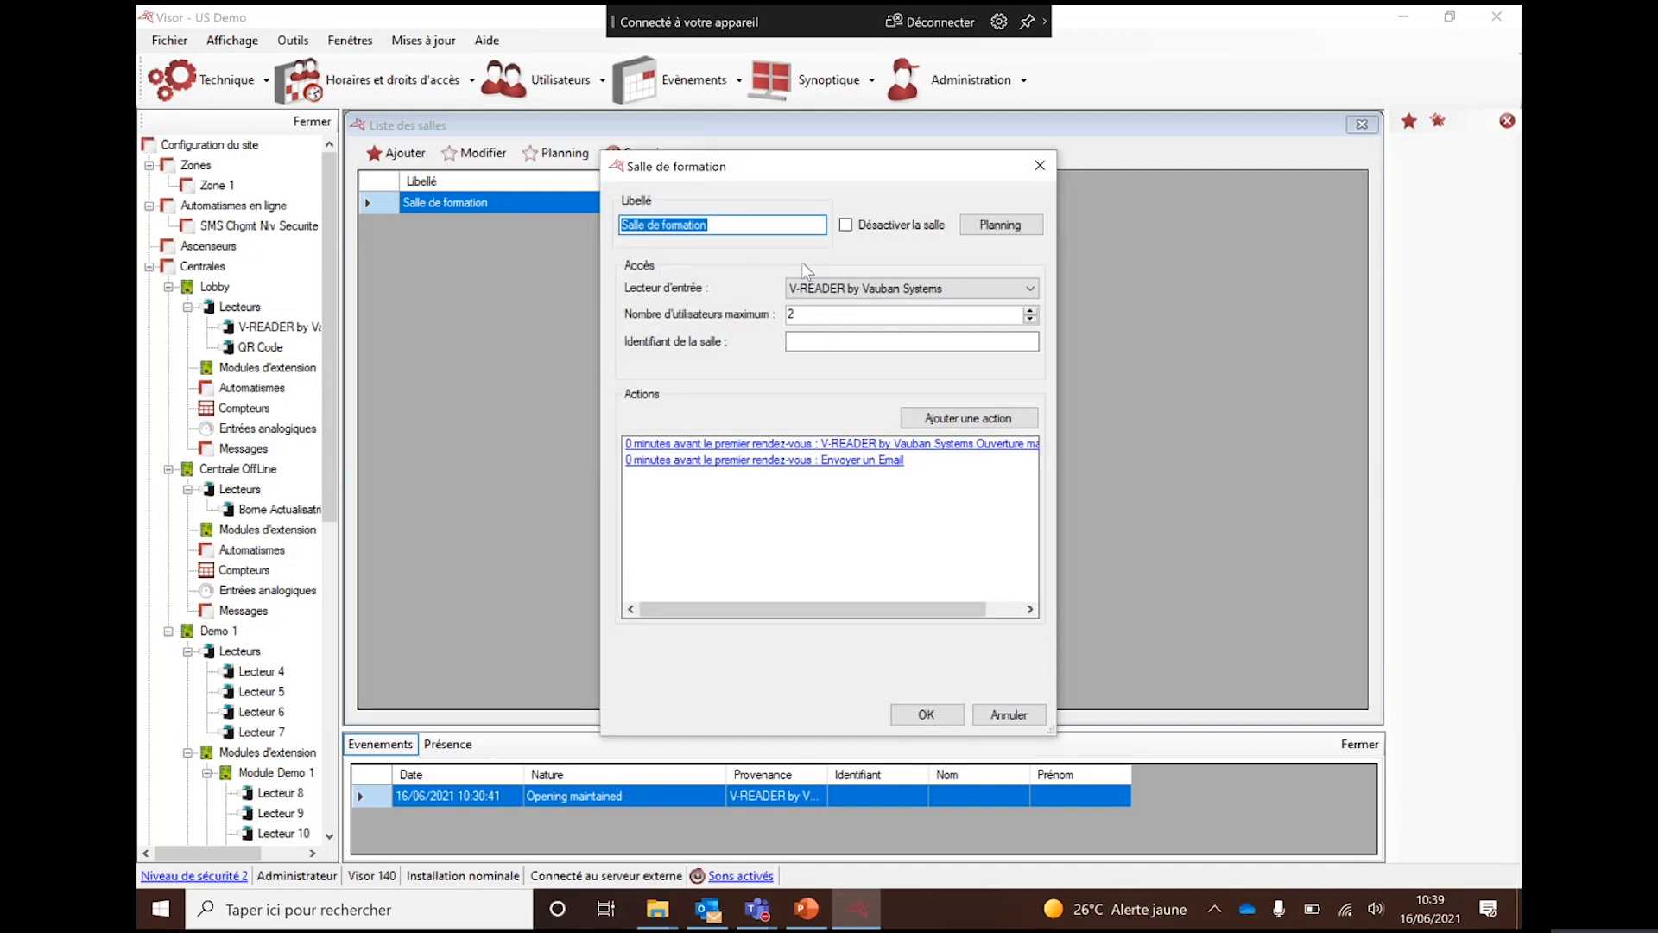
left_click(1032, 226)
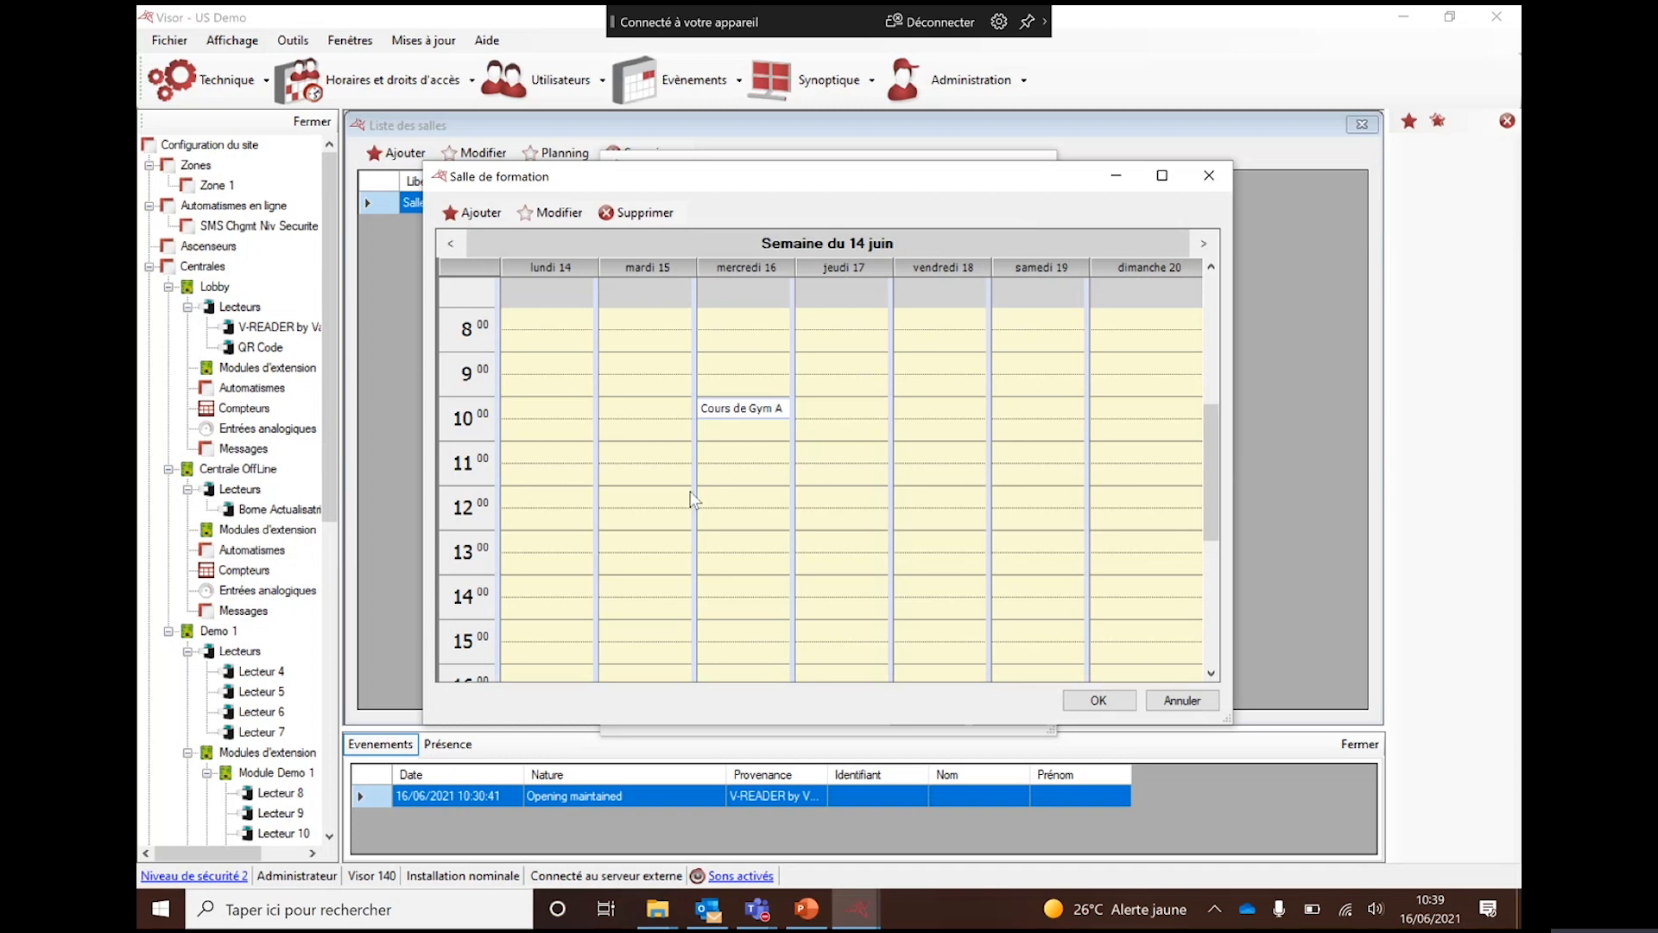
Open a new reservation for Thursday 17 June at 10:00, view the list of users, and close the planning without saving.
double_click(844, 406)
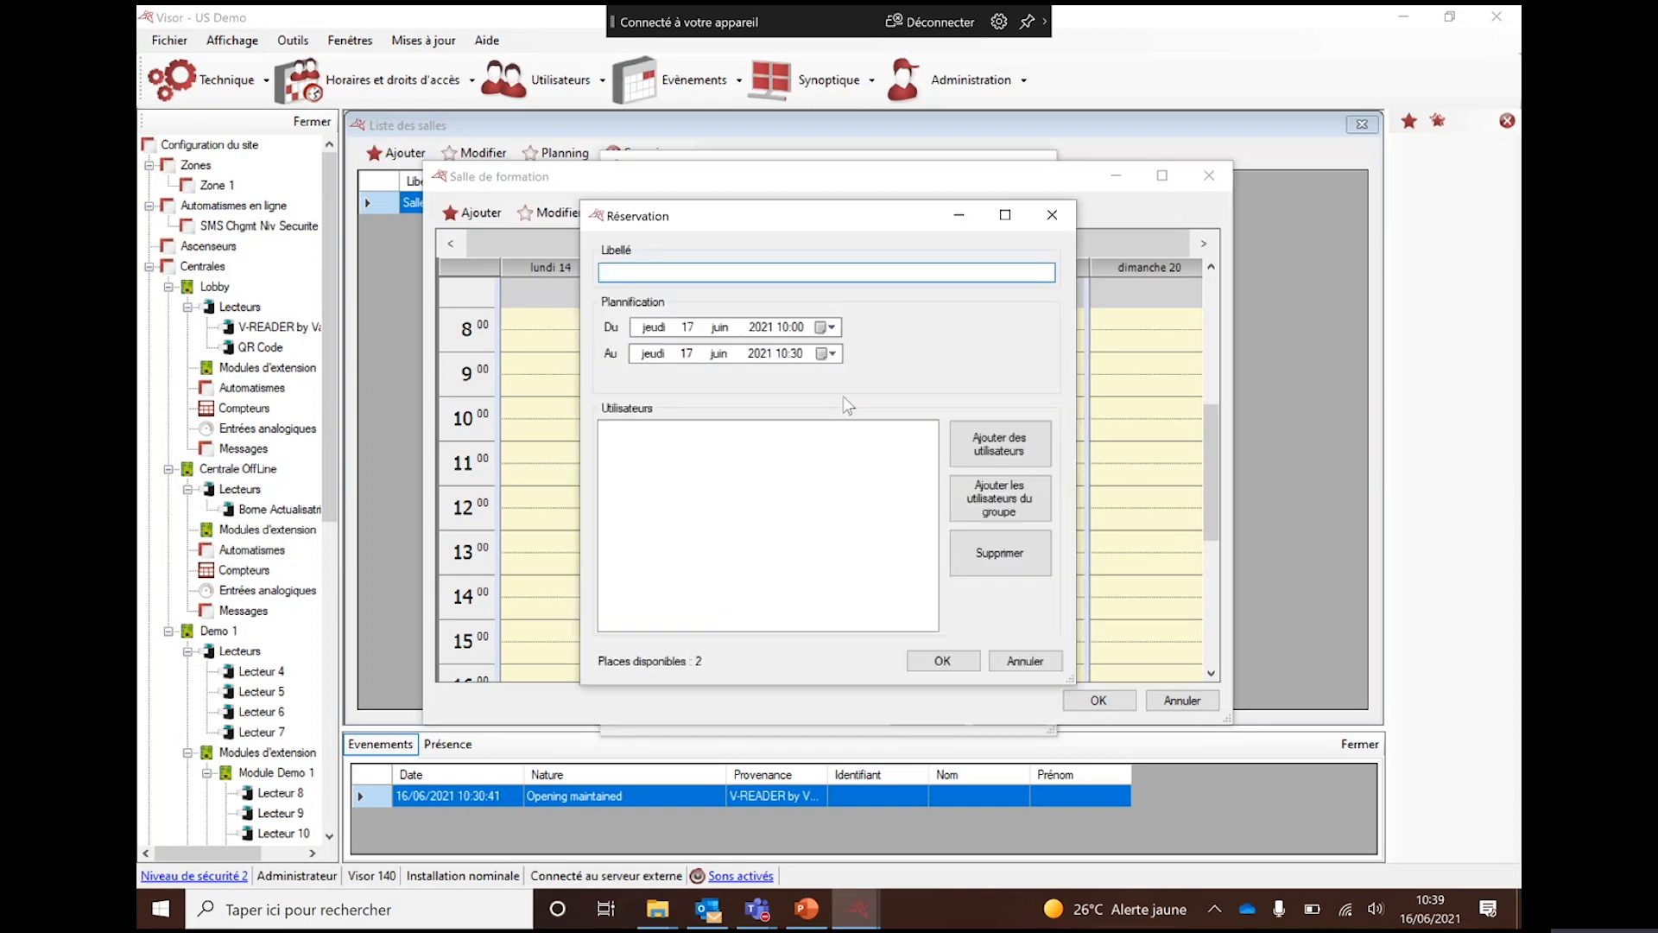
left_click(1018, 438)
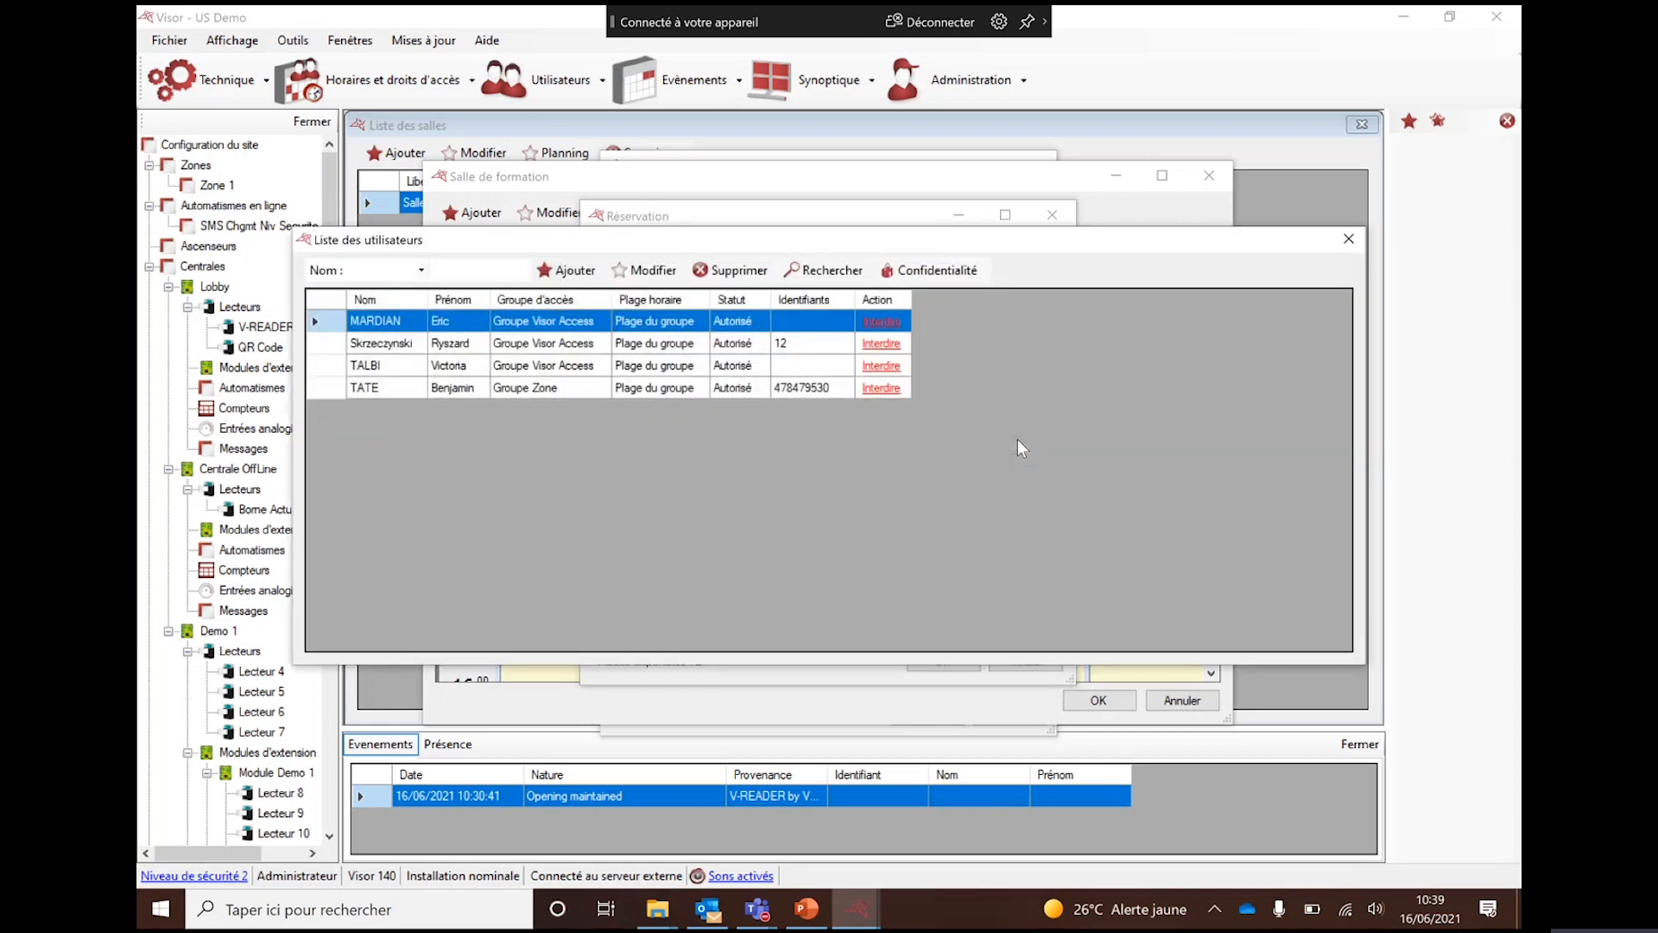
left_click(1025, 663)
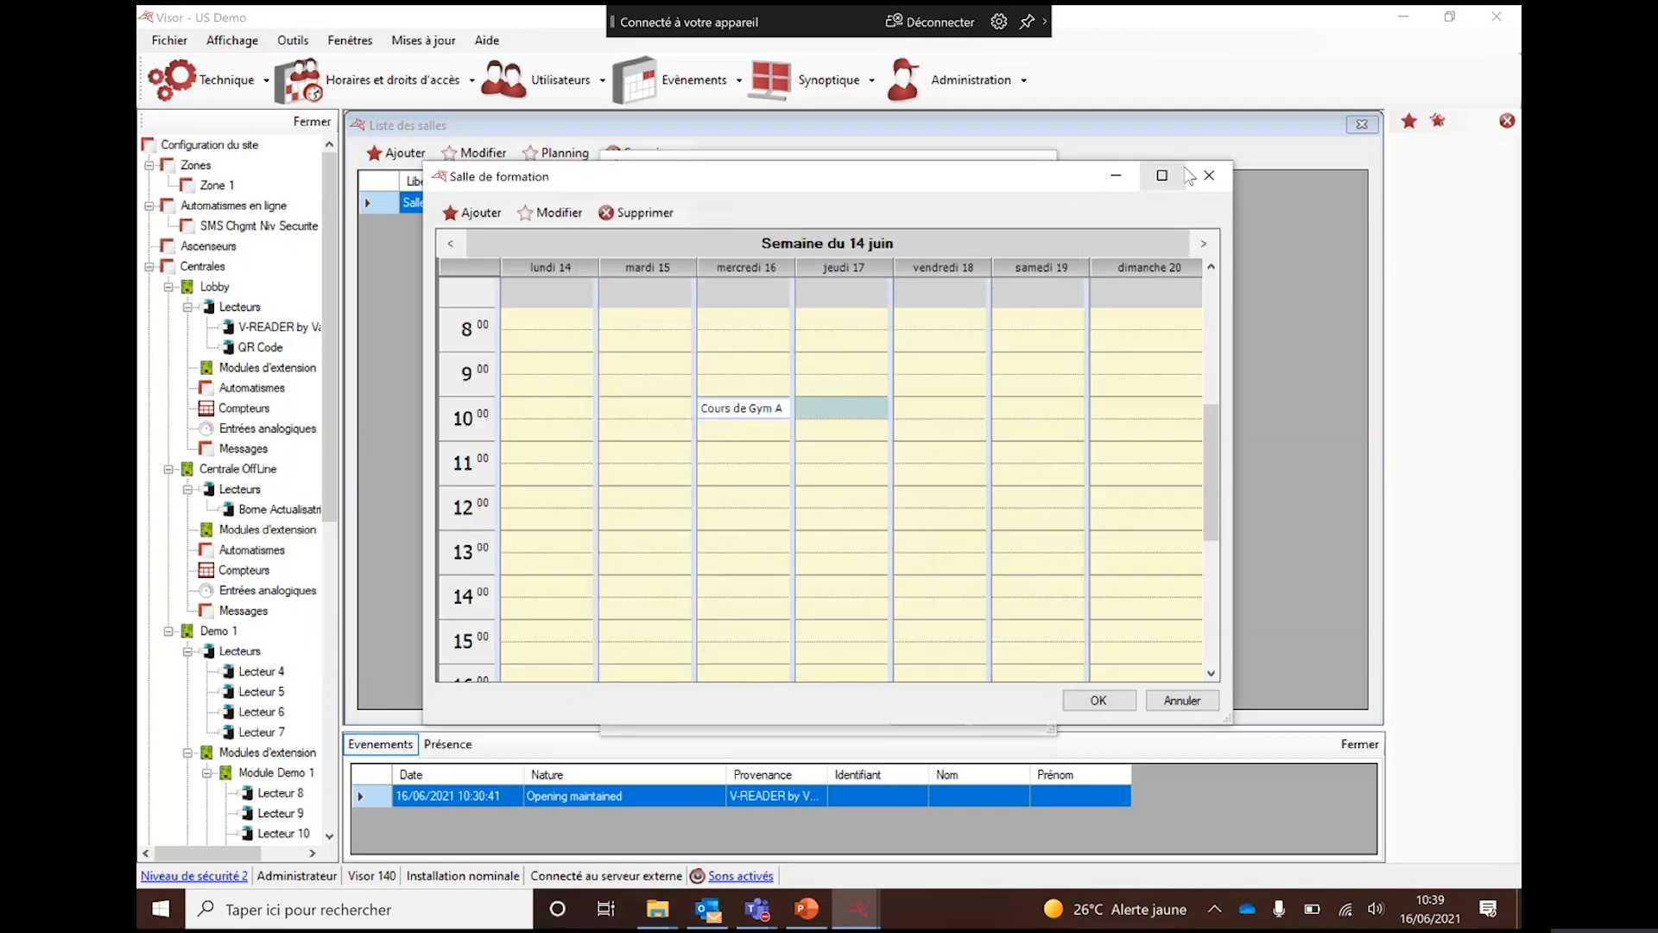
left_click(1208, 176)
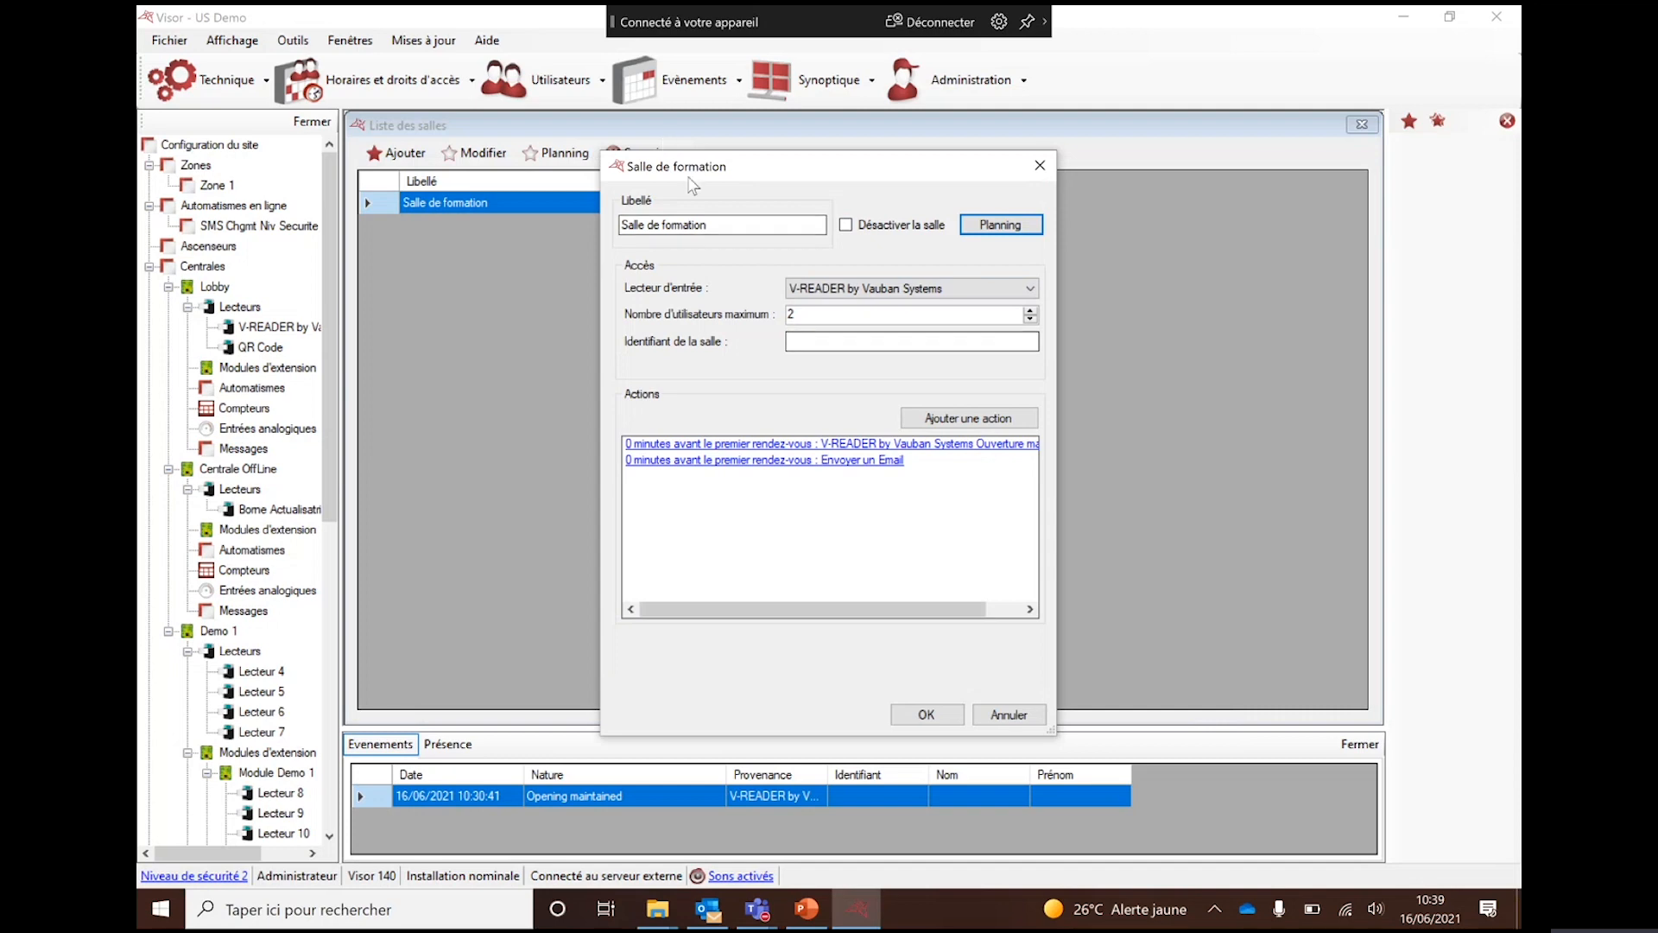
Check the entry reader choice and the room identifier field of Salle de formation.
left_click(825, 290)
left_click(823, 296)
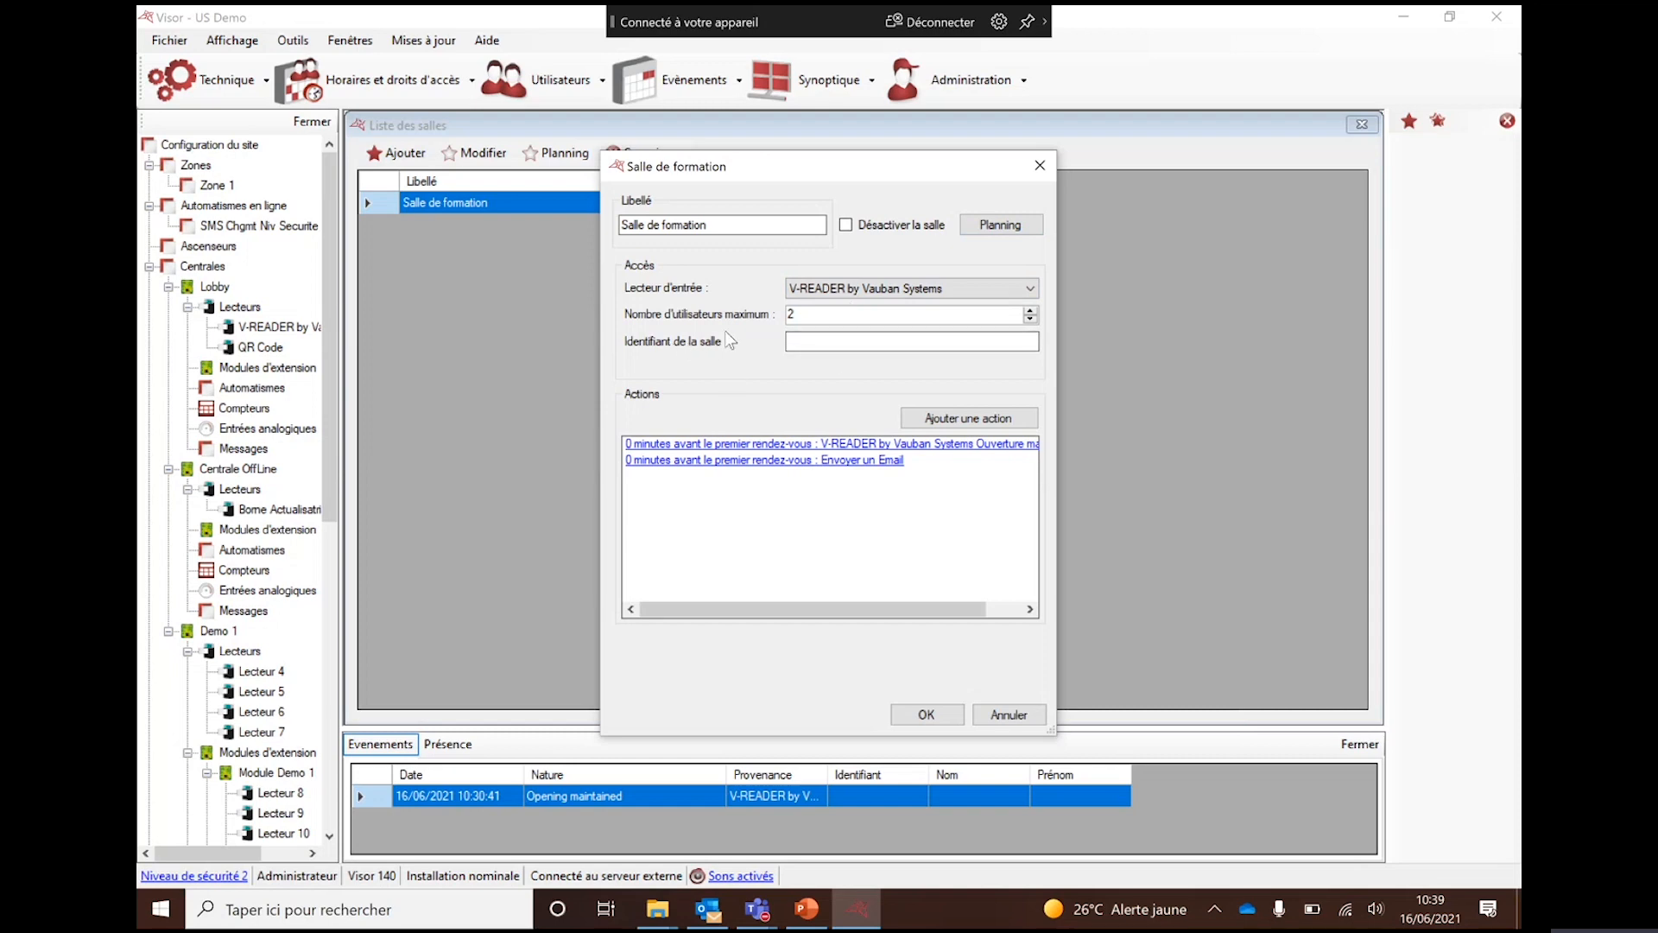
left_click(812, 341)
Examine the condition types and action types offered for a new Salle de formation action, and cancel it.
left_click(937, 419)
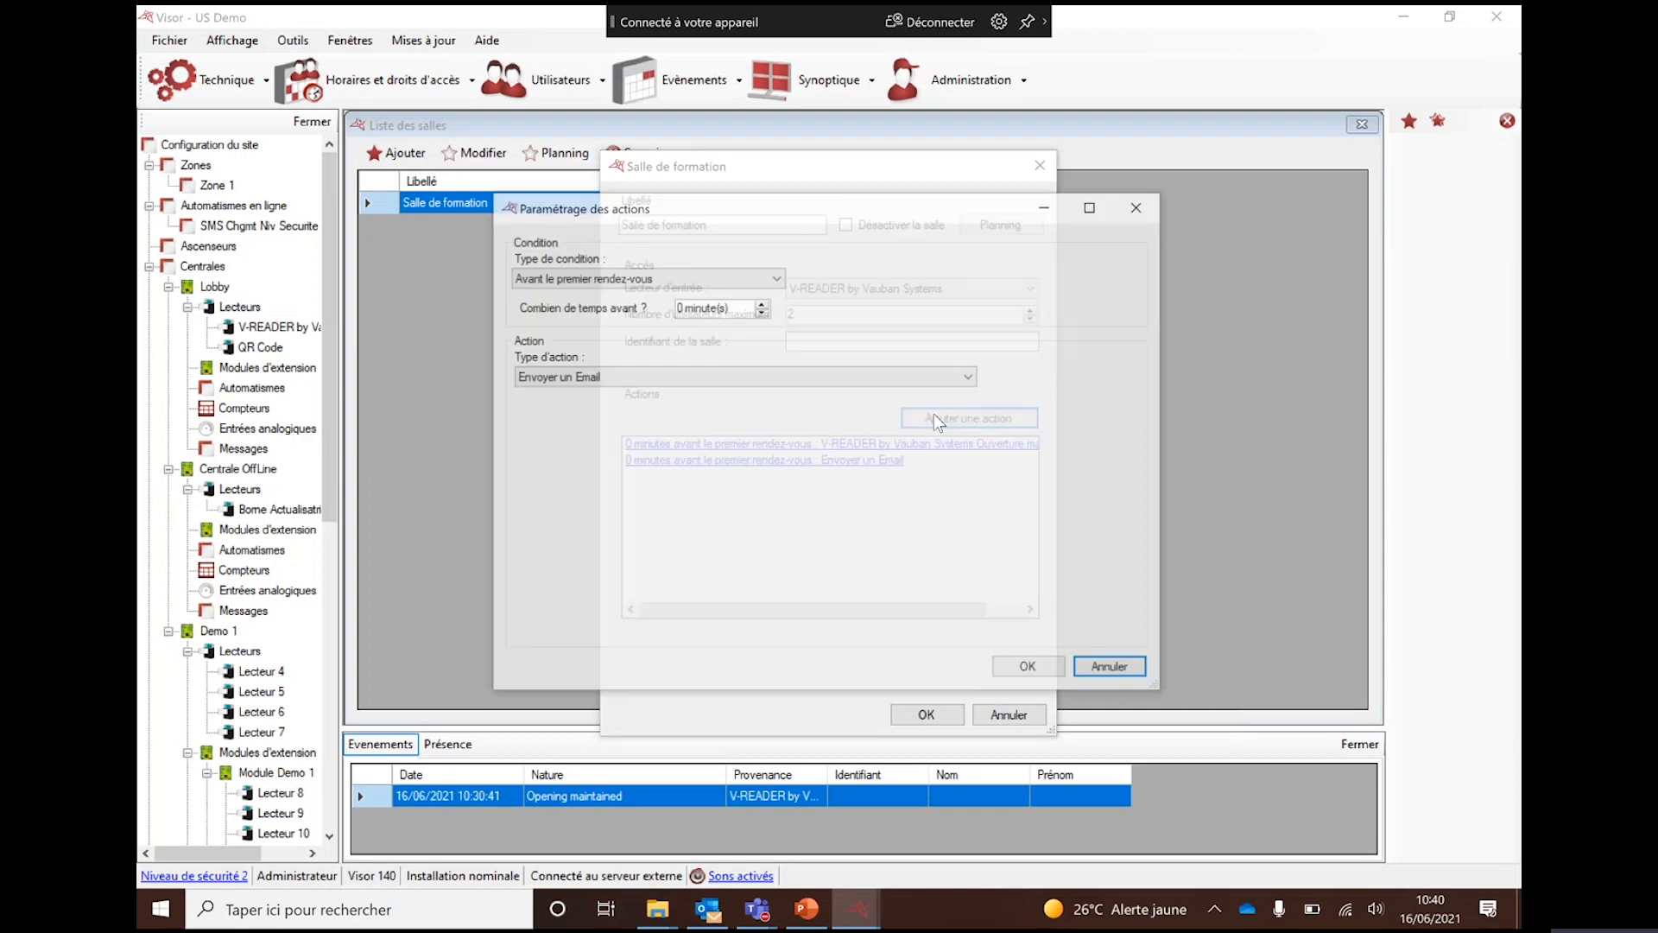
left_click(717, 286)
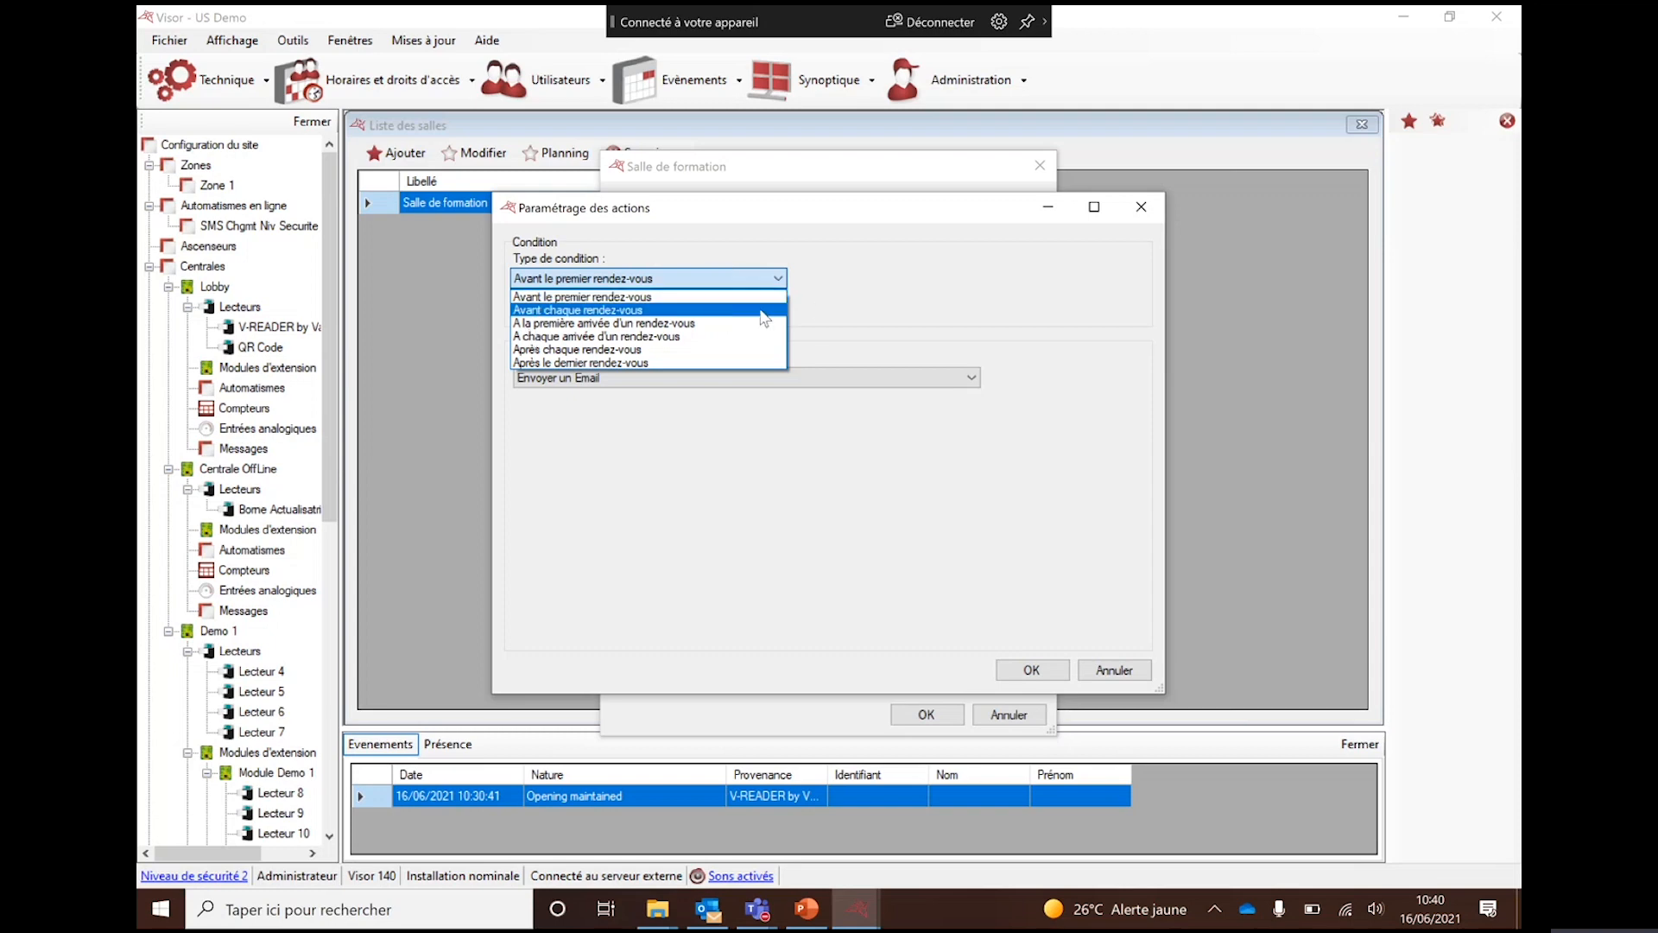
left_click(735, 296)
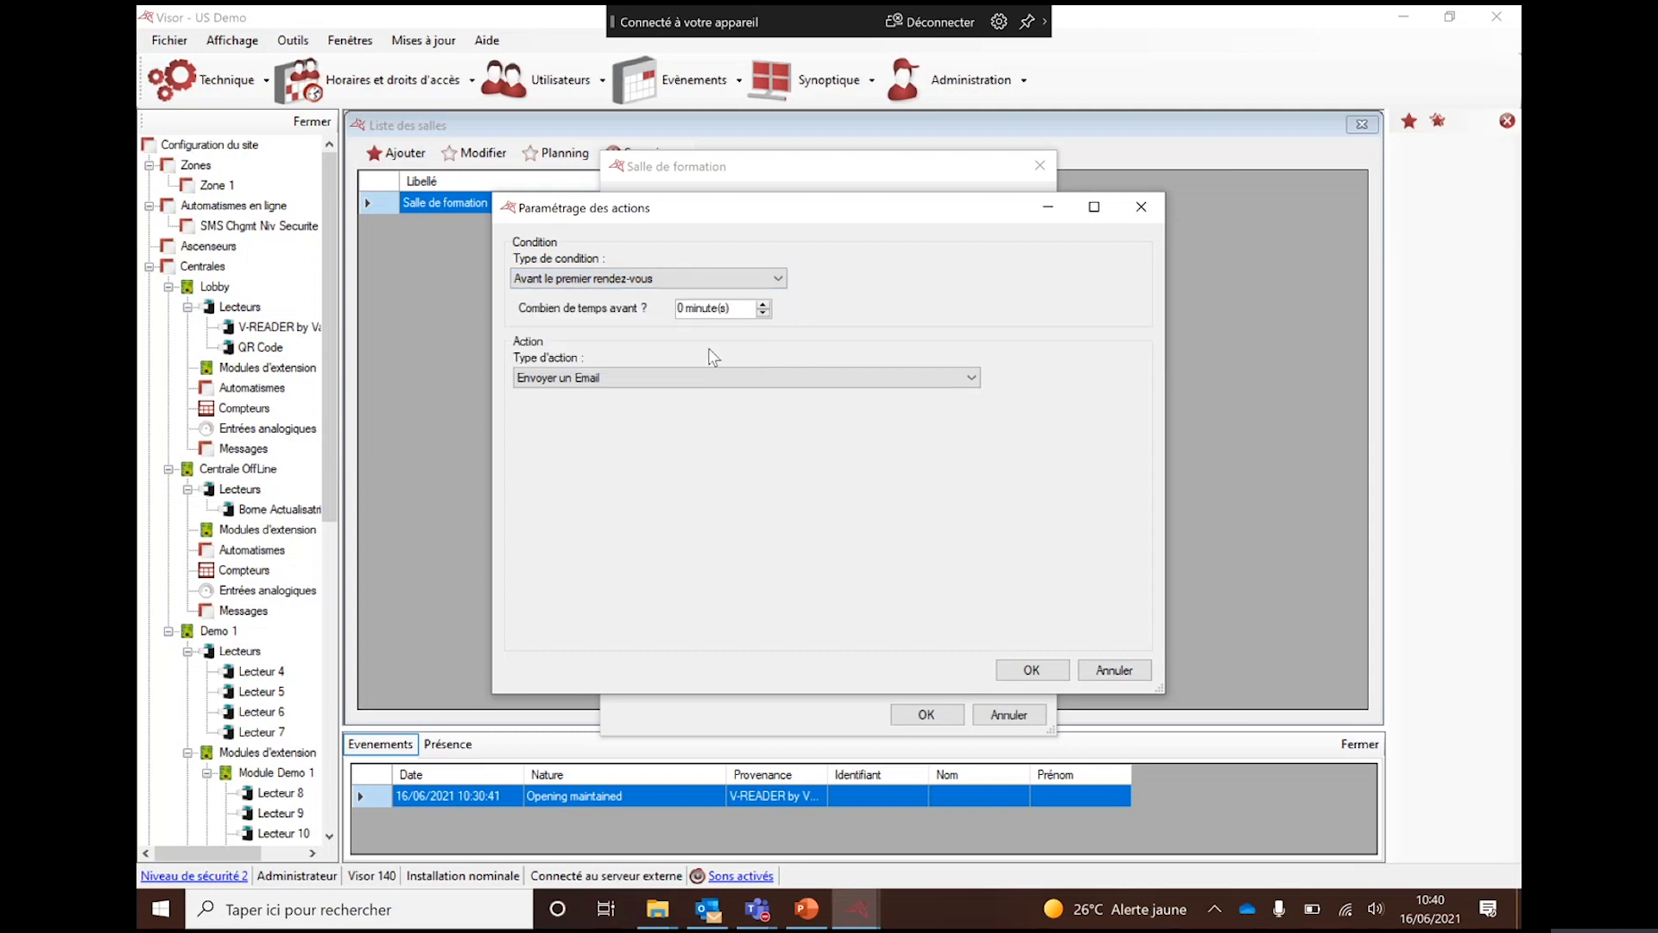
left_click(683, 376)
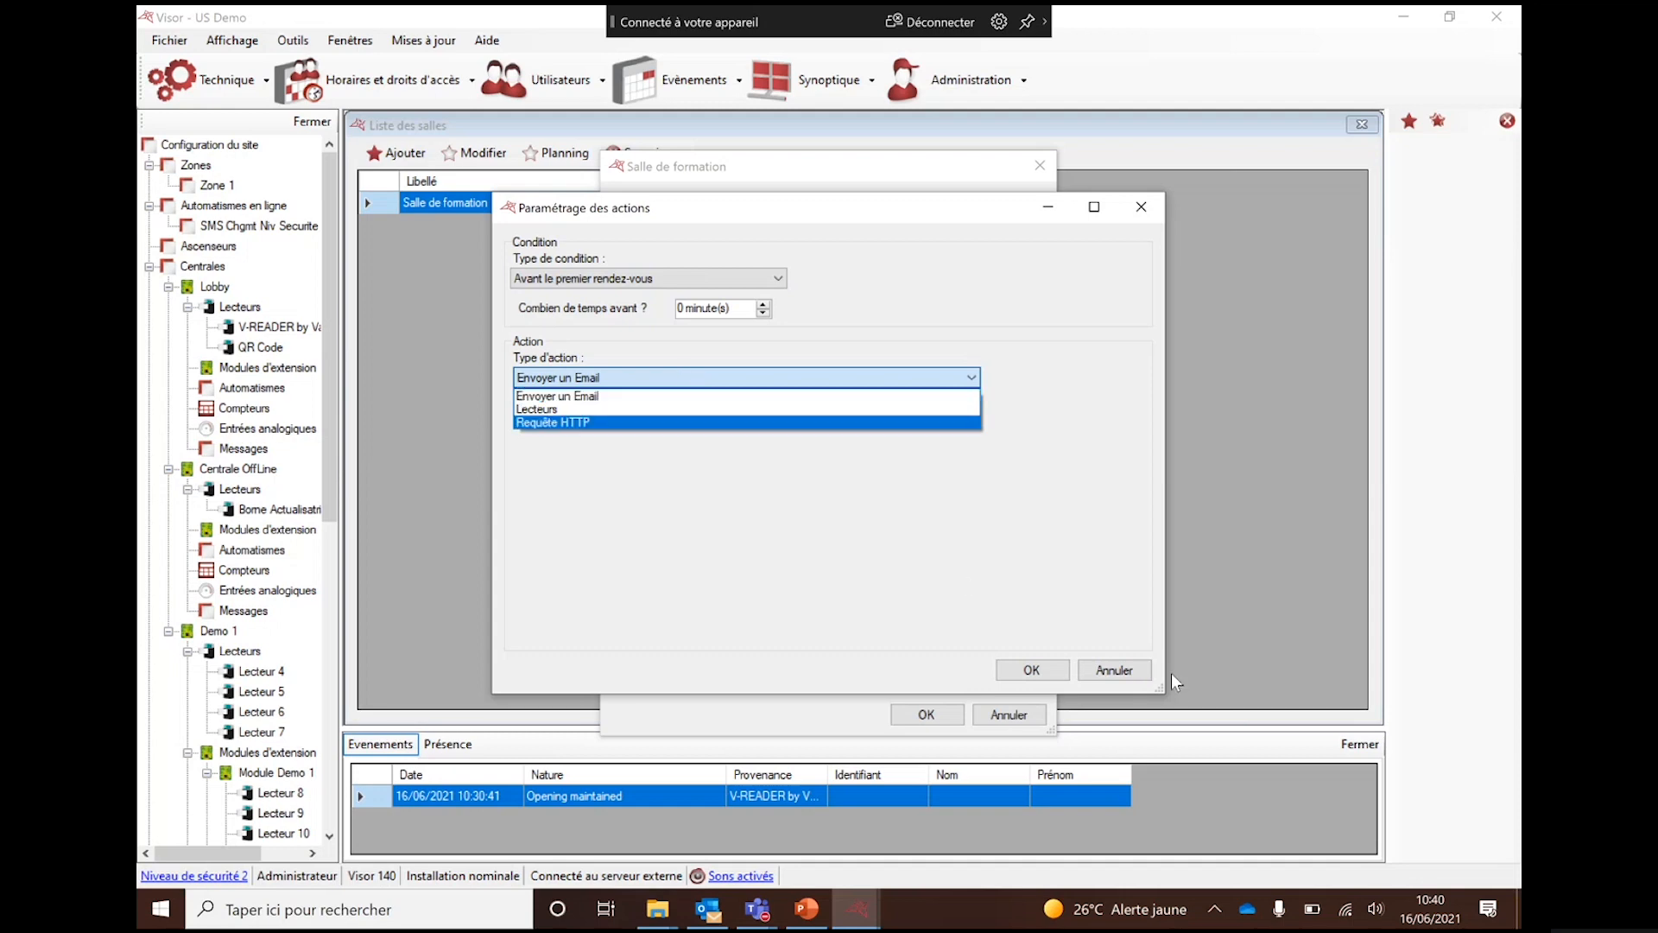
left_click(1138, 673)
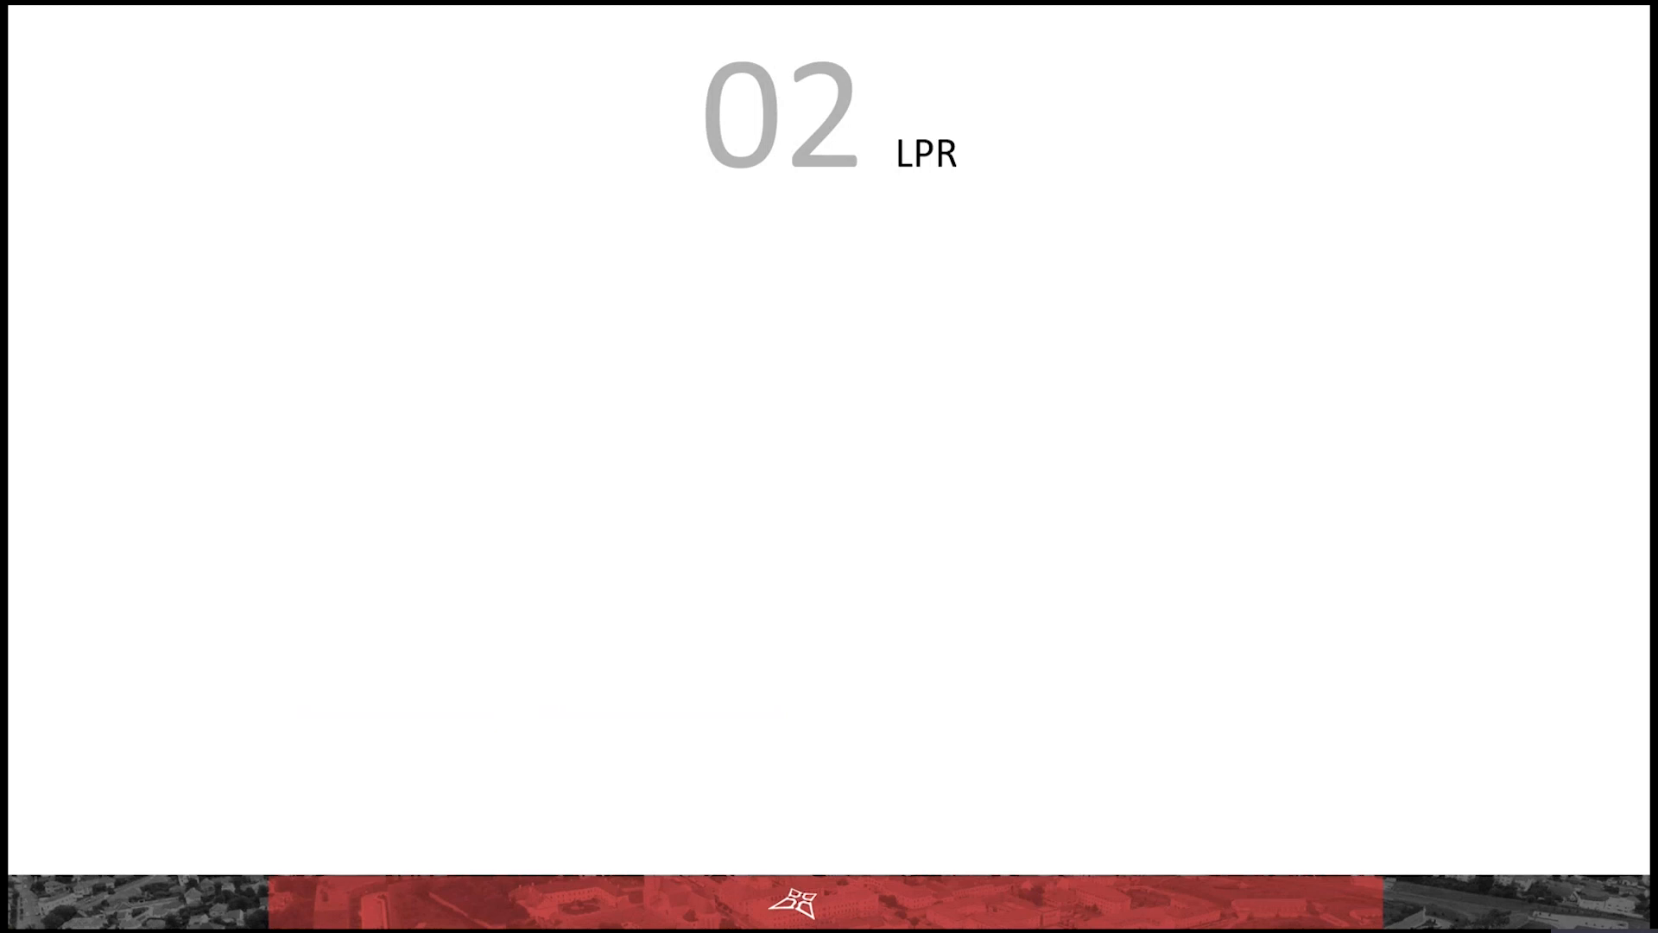
left_click(963, 478)
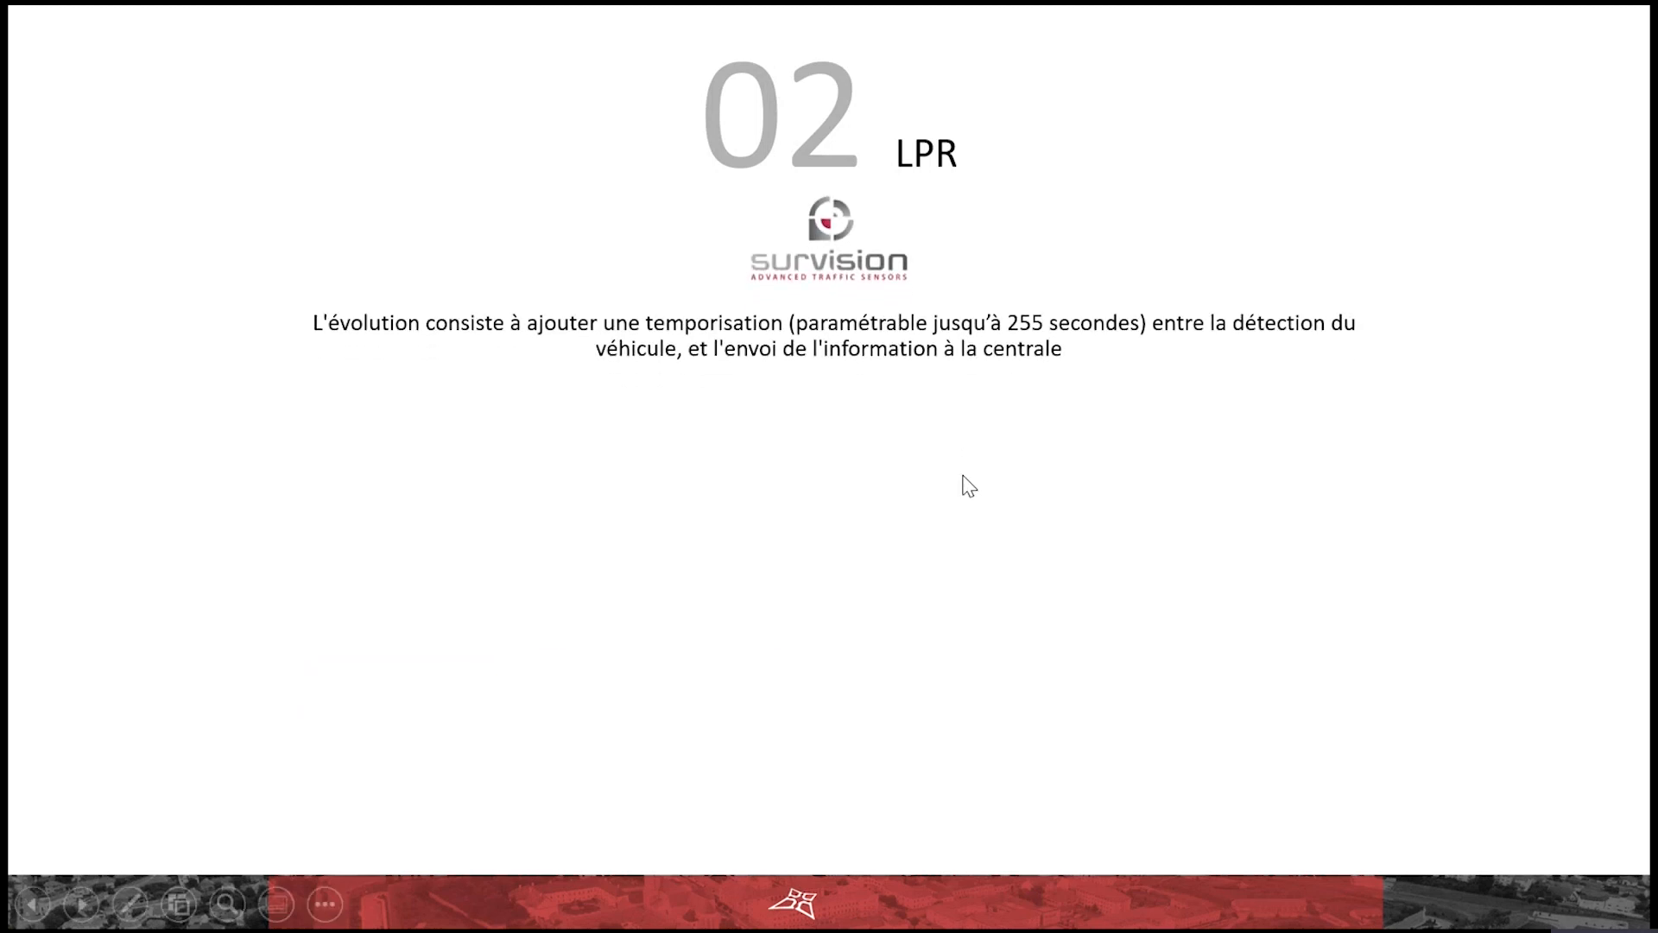
left_click(963, 478)
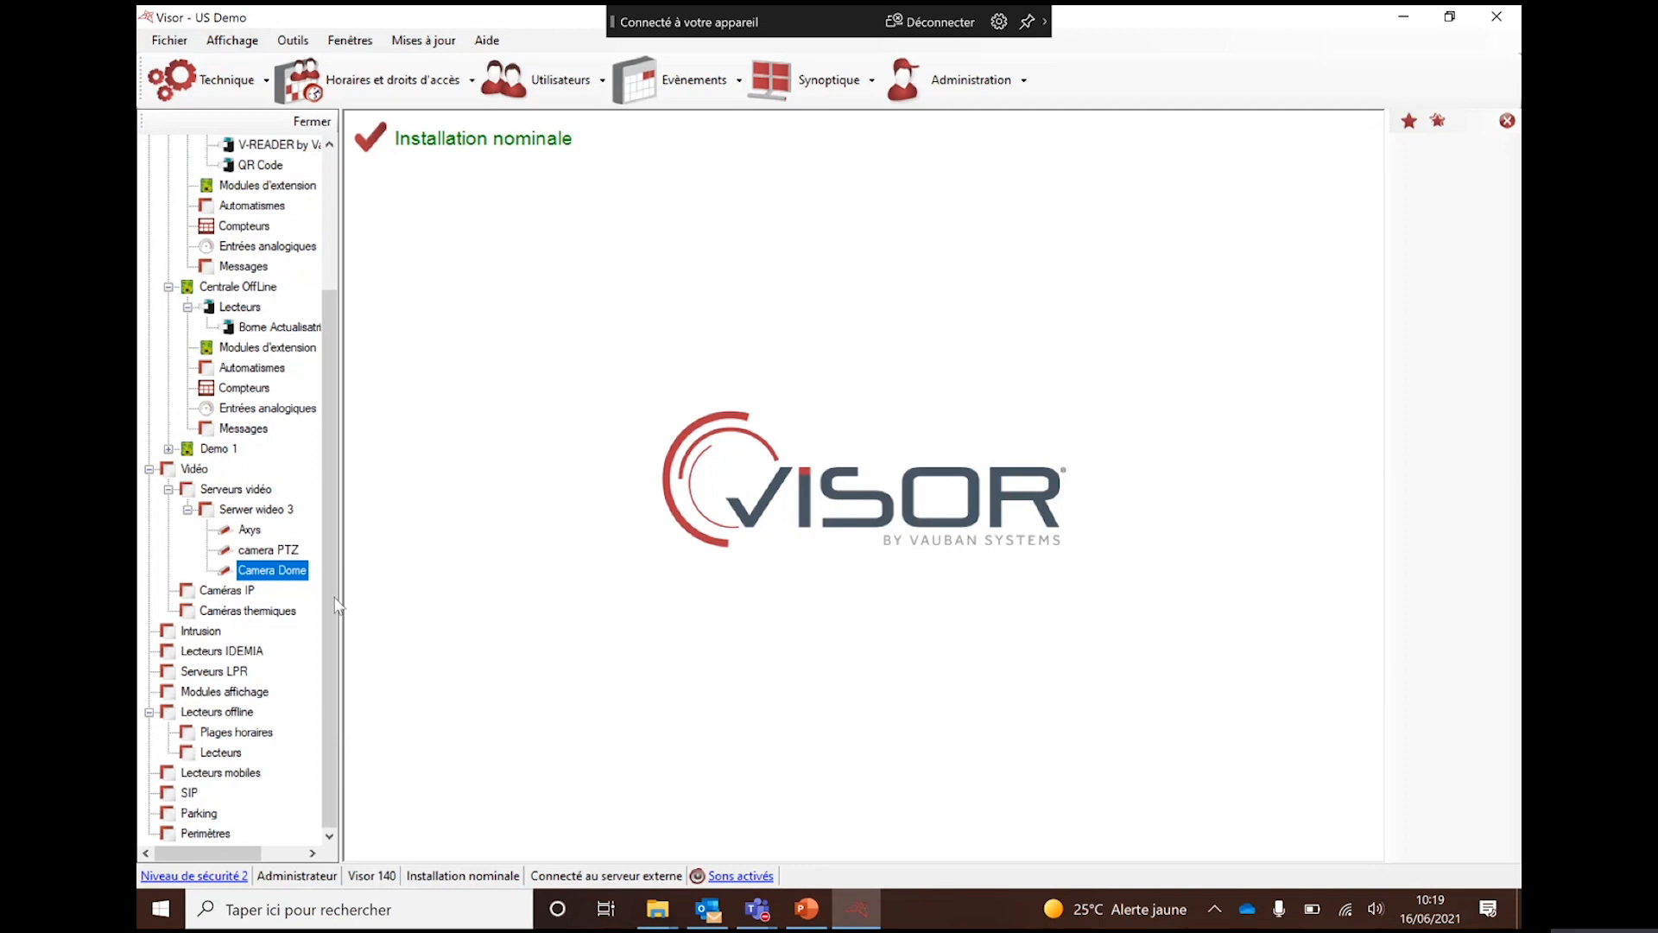
View the playback window of Camera Dome on the video server and close it.
right_click(296, 579)
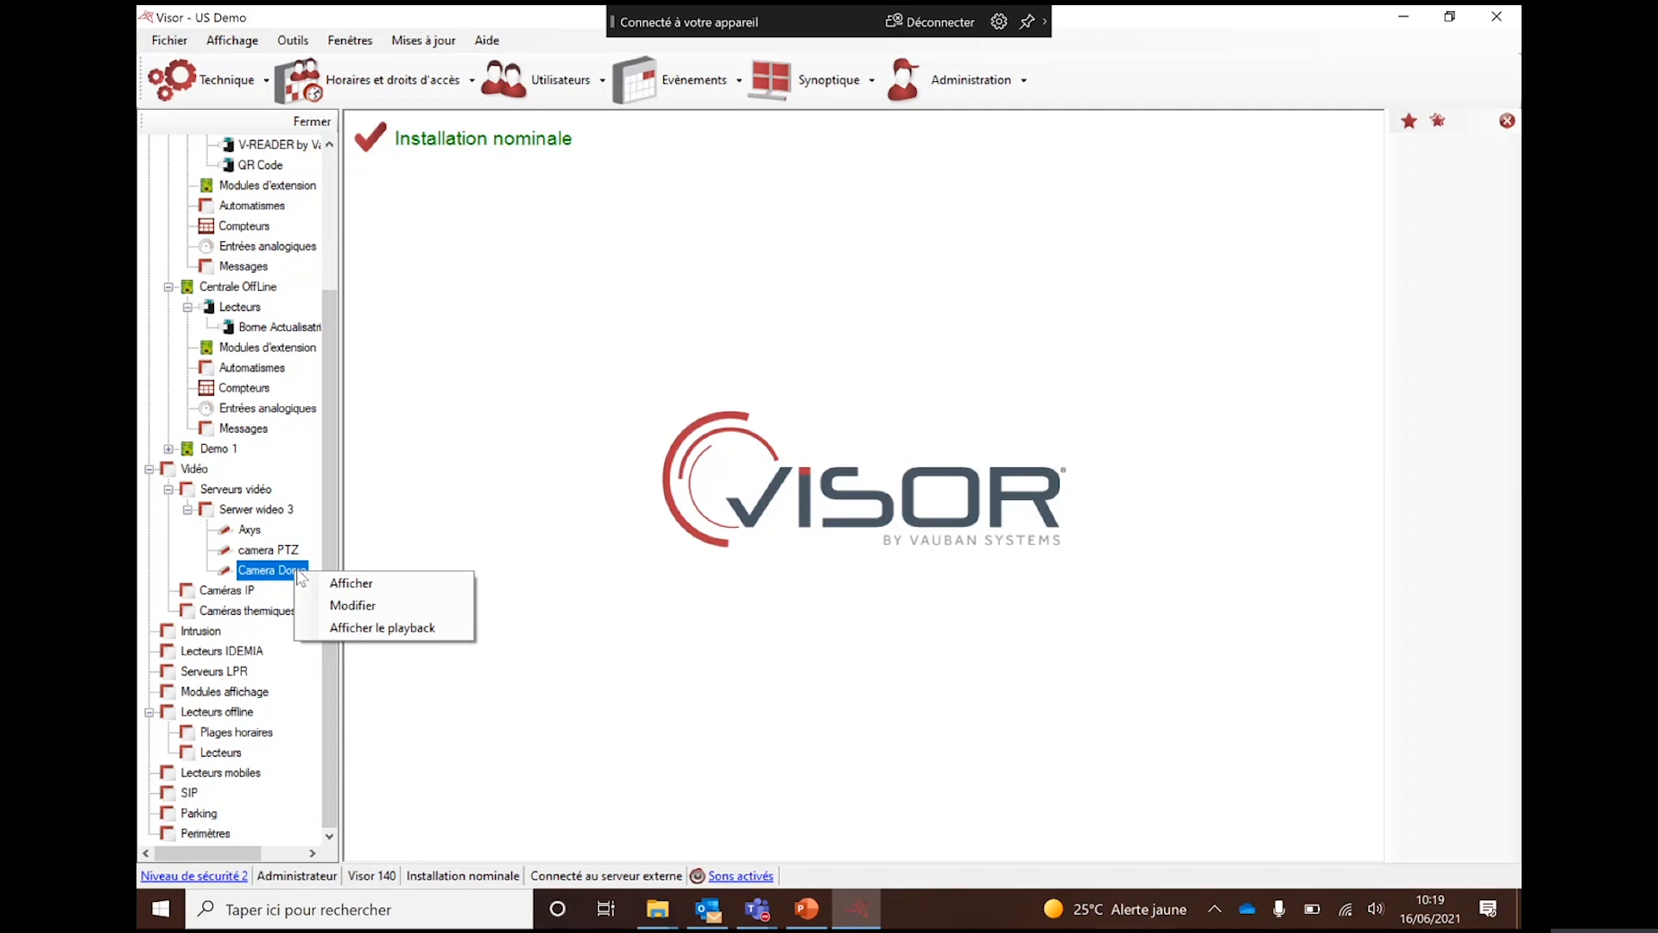
left_click(355, 628)
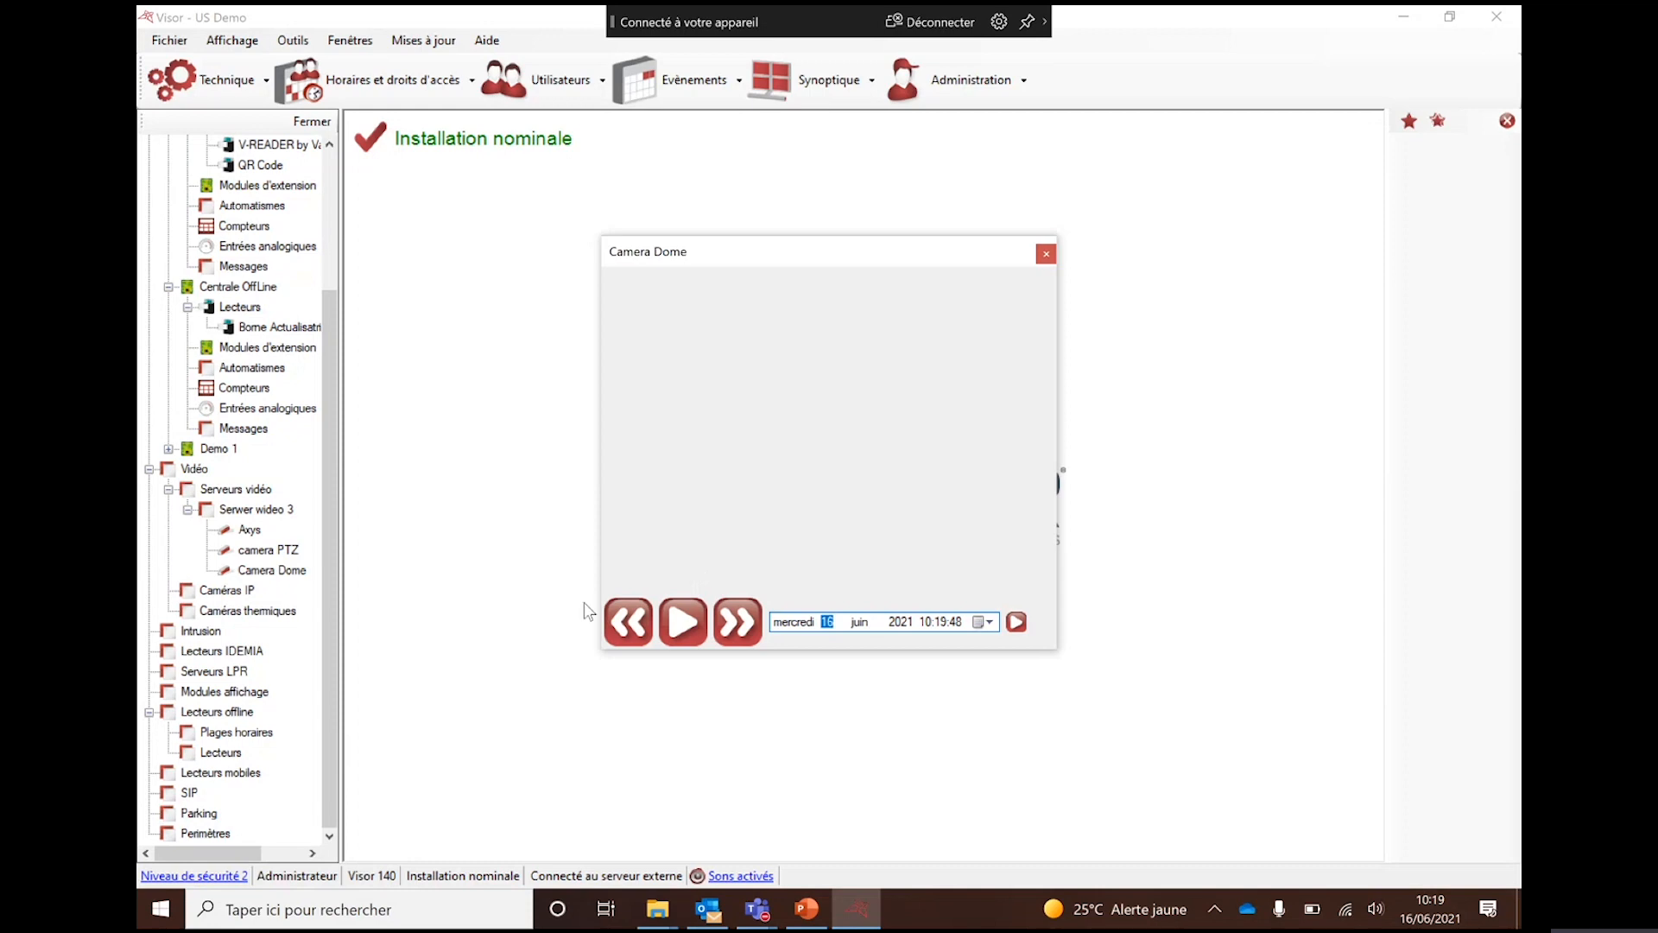
left_click(1046, 254)
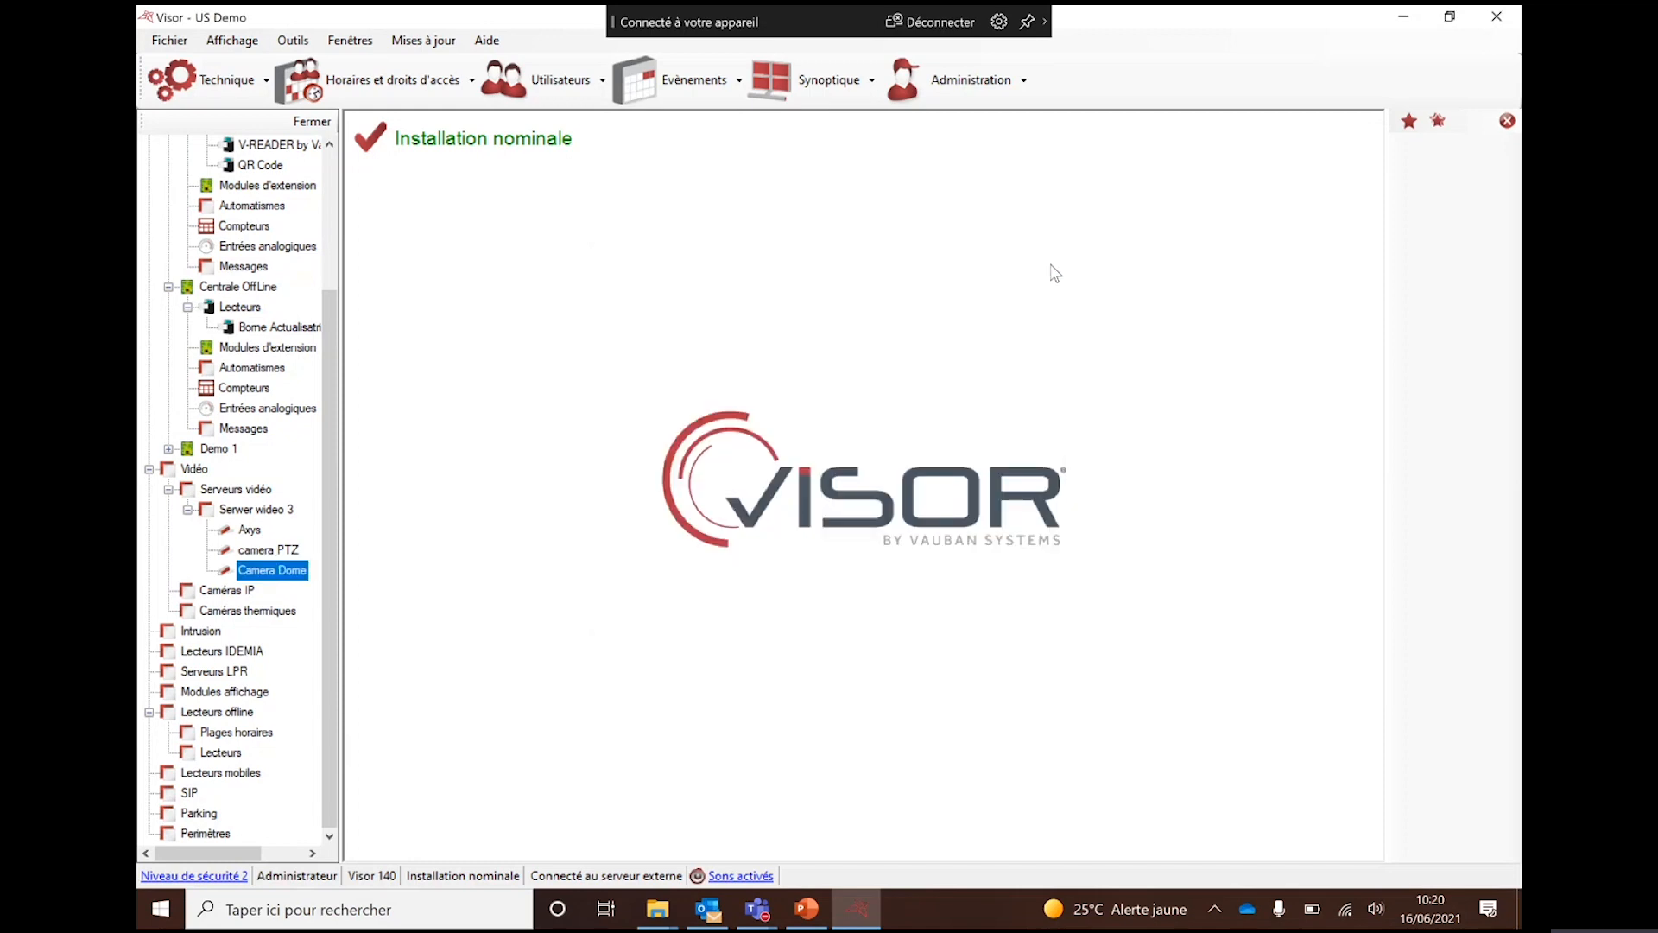
Start adding a new video server and view the manufacturers offered for it.
right_click(236, 491)
left_click(323, 501)
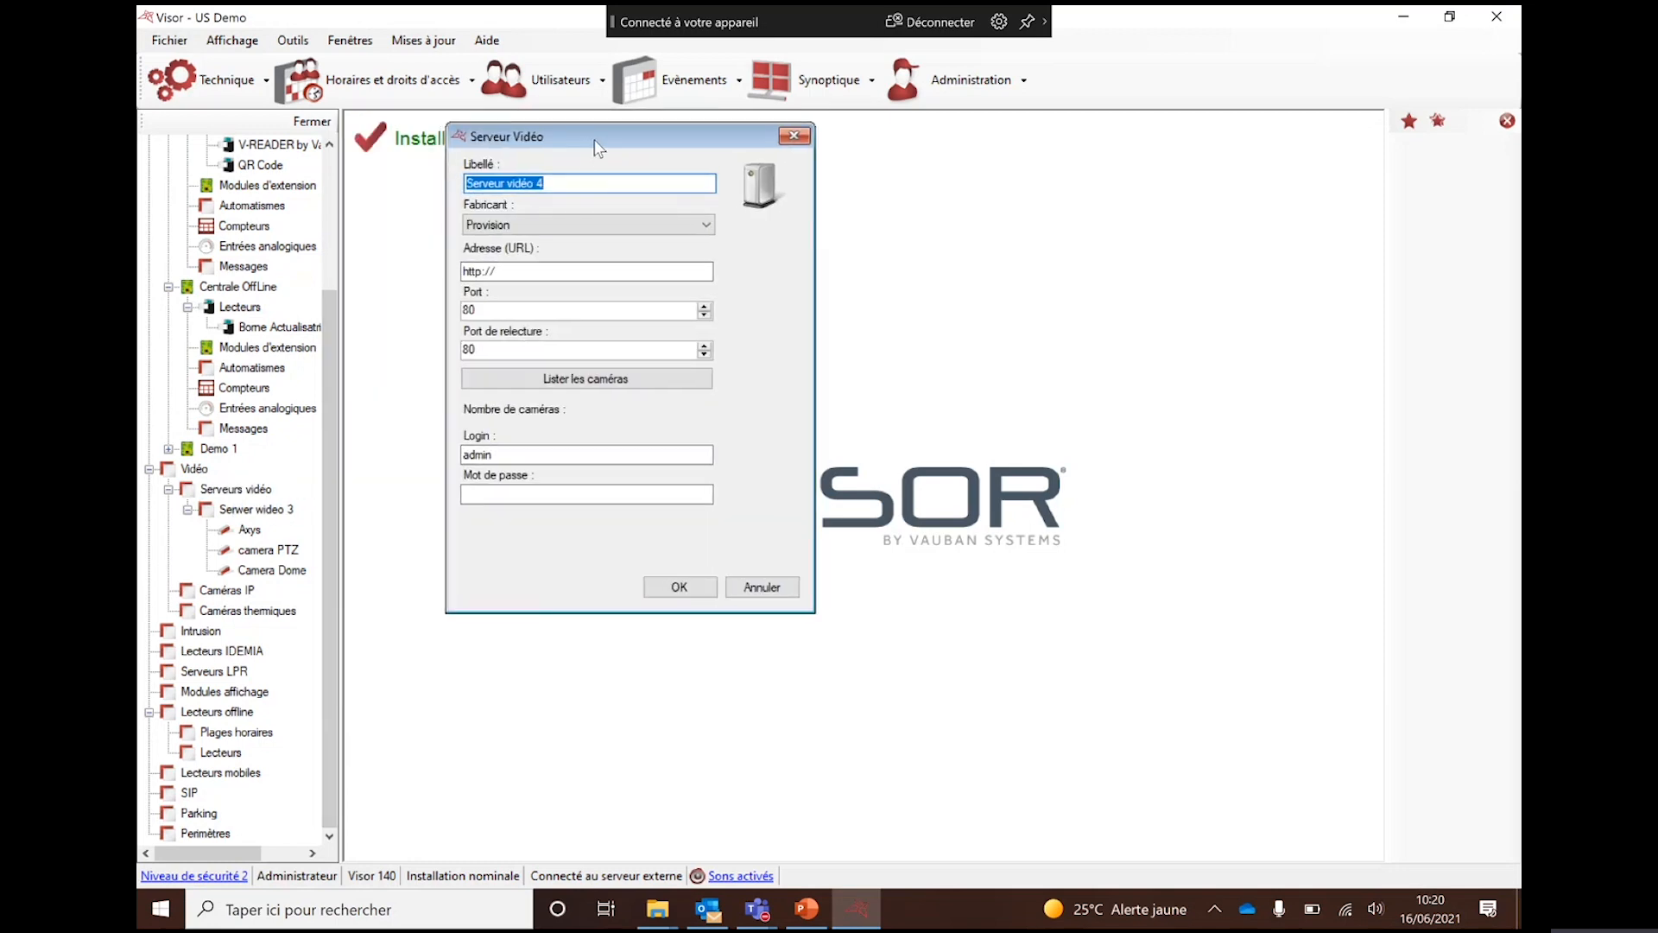
left_click(598, 226)
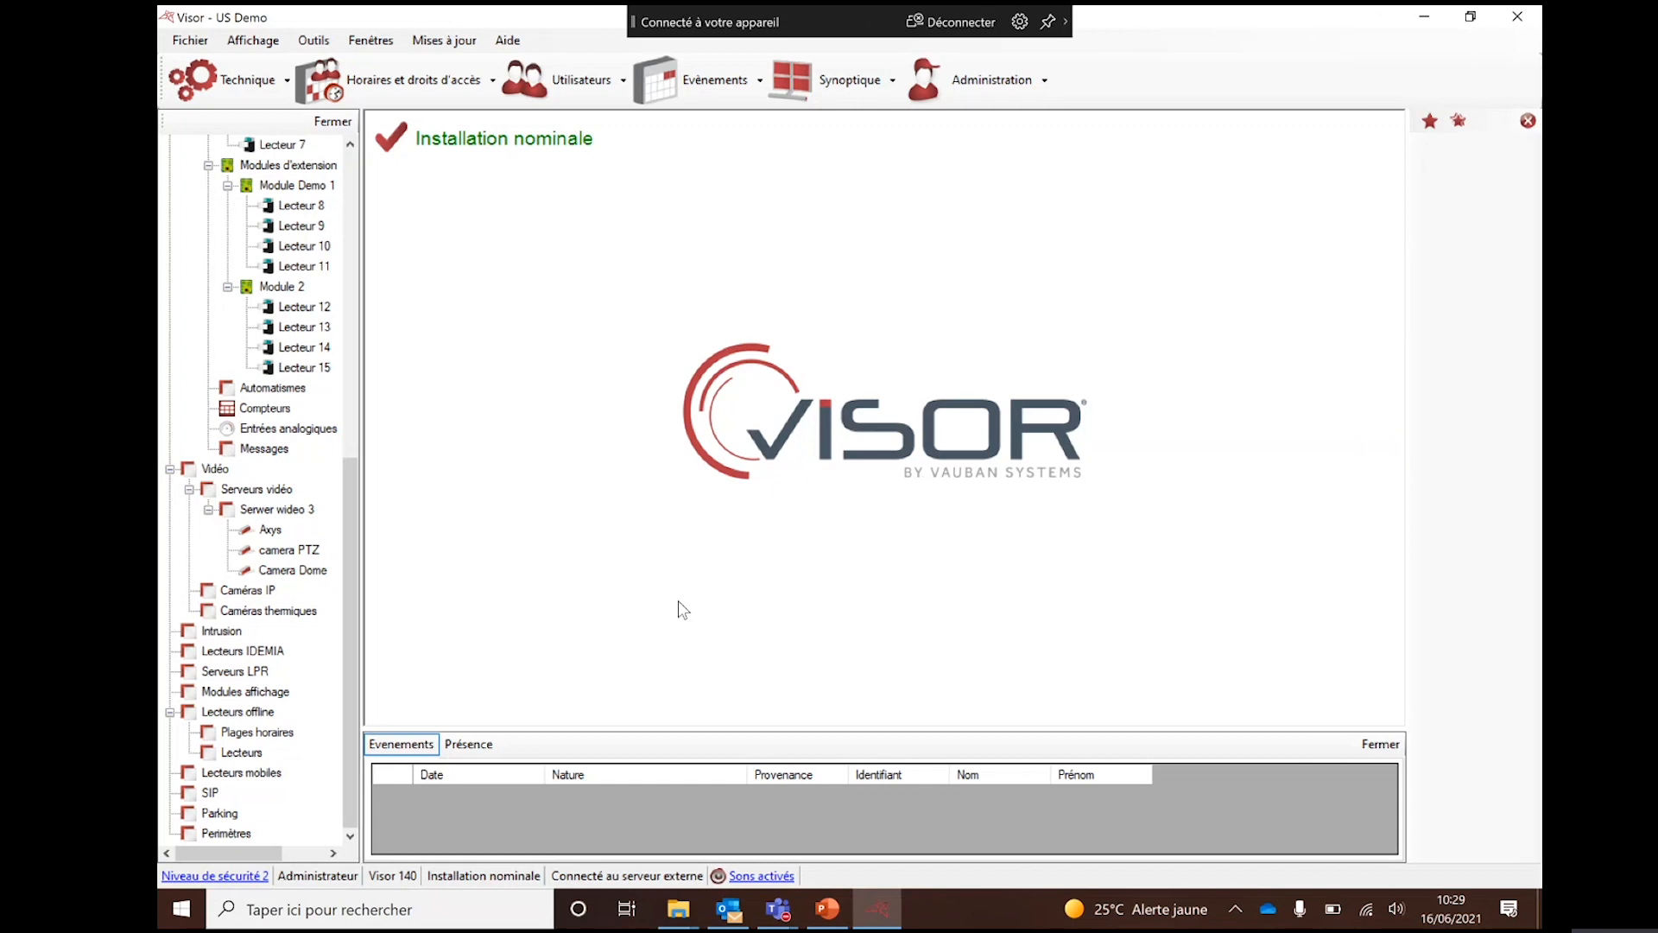
Start adding a new intrusion panel under Intrusion and set its panel type to TECNOALARM.
right_click(237, 634)
left_click(355, 654)
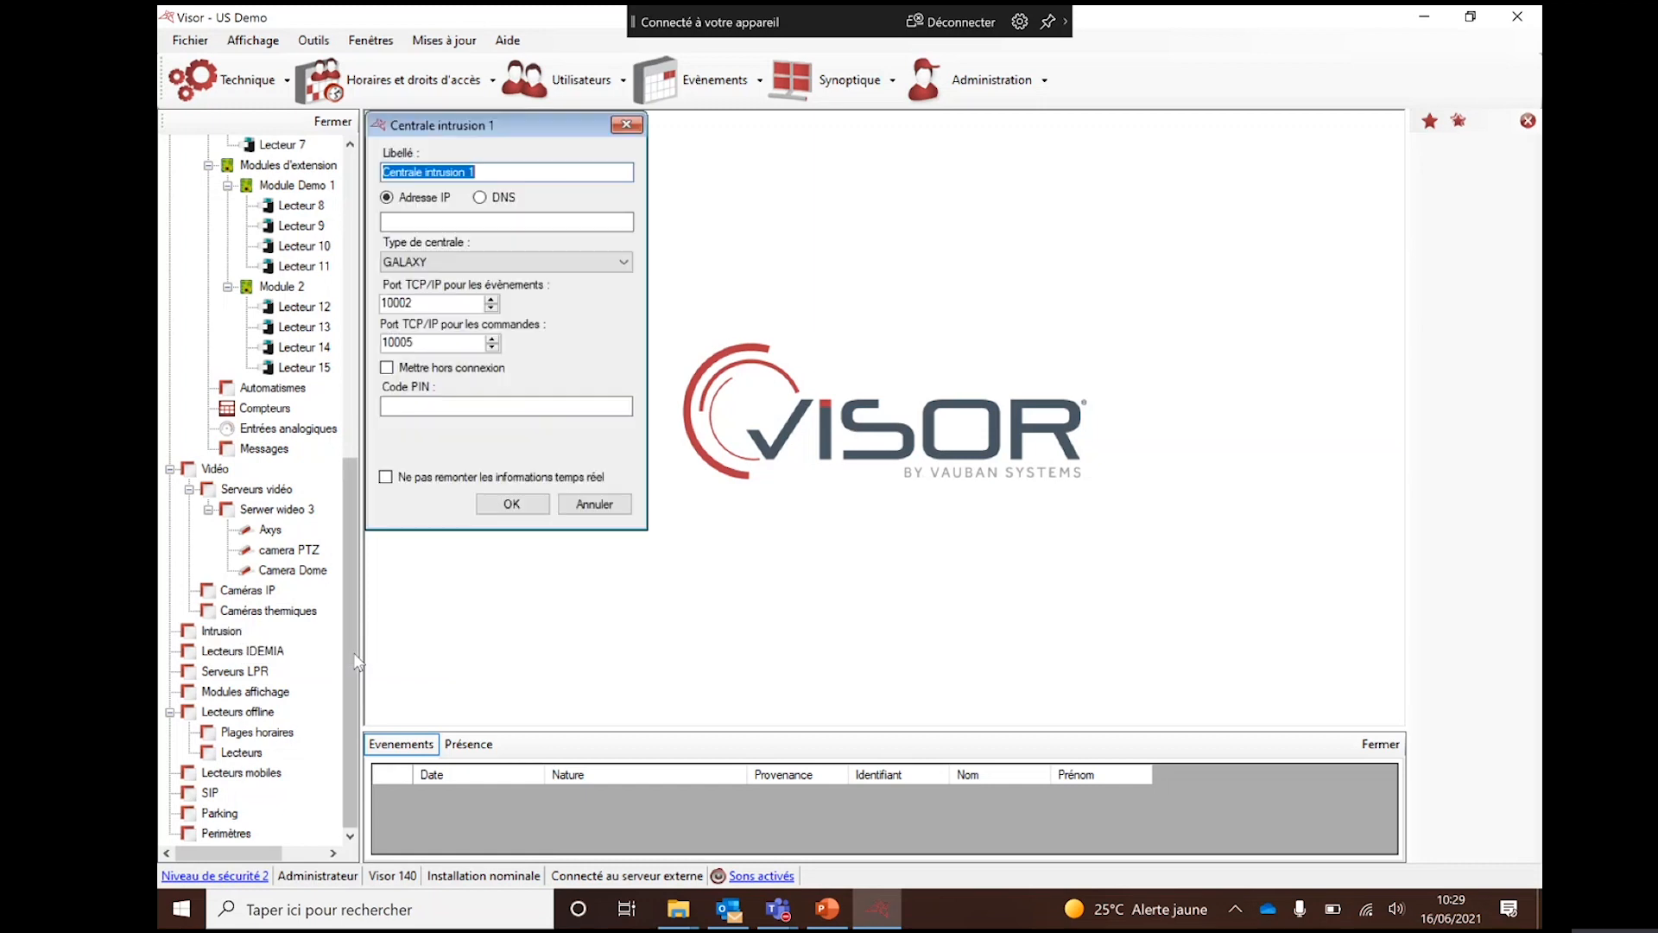
left_click_drag(532, 129, 740, 169)
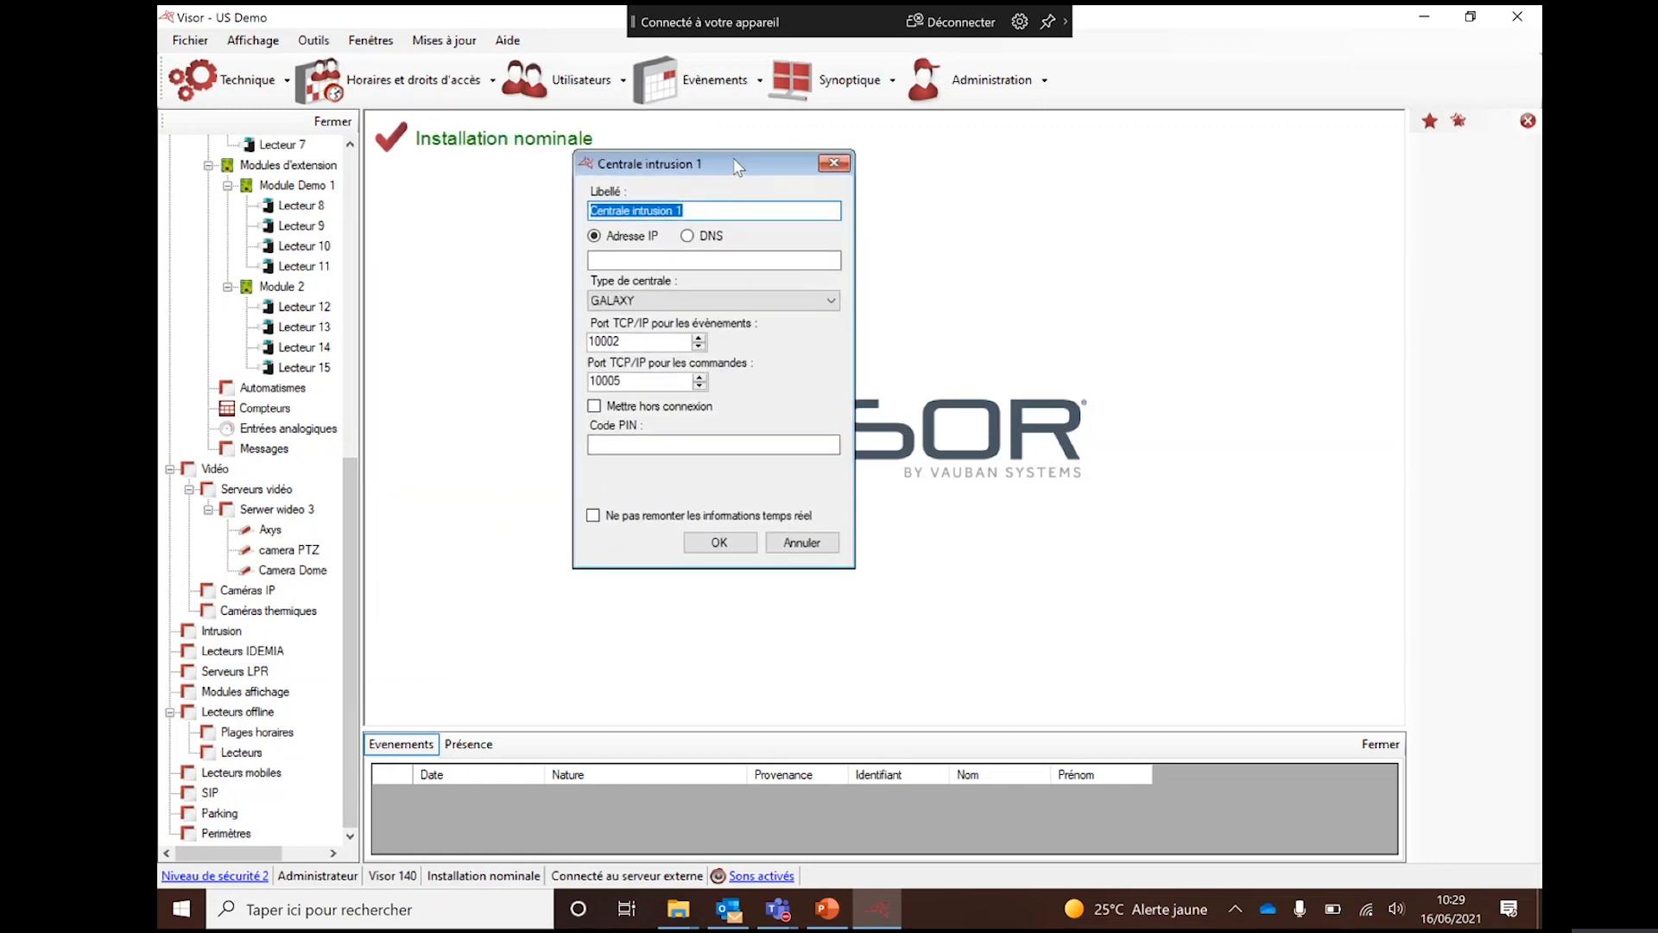
left_click(724, 300)
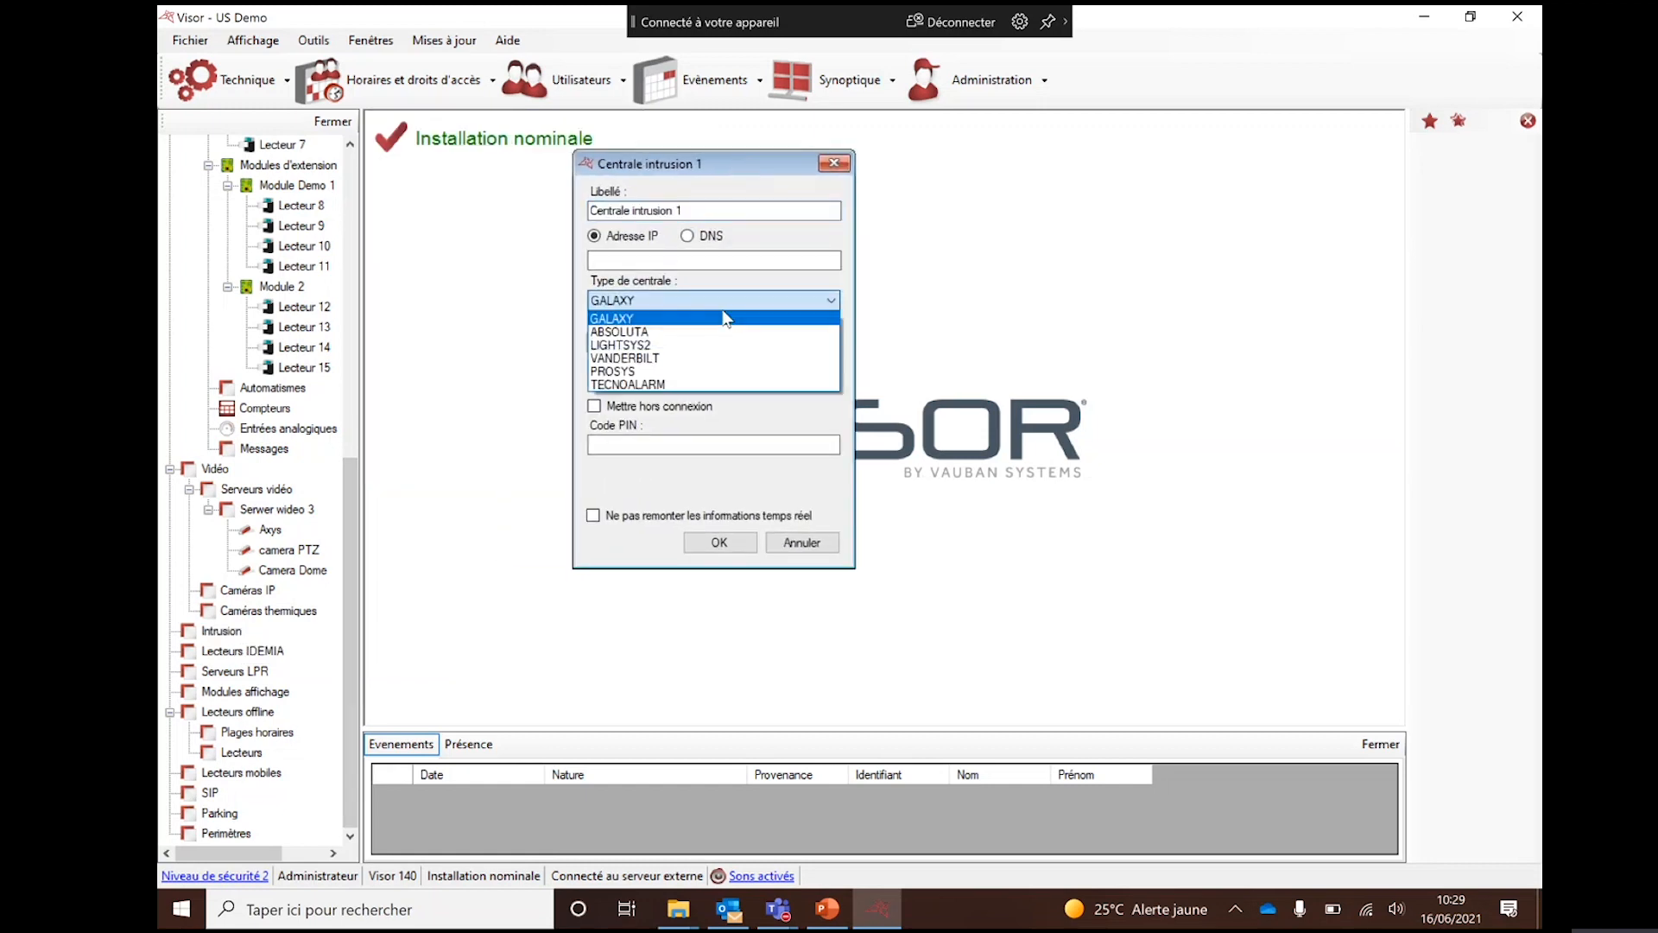
left_click(706, 386)
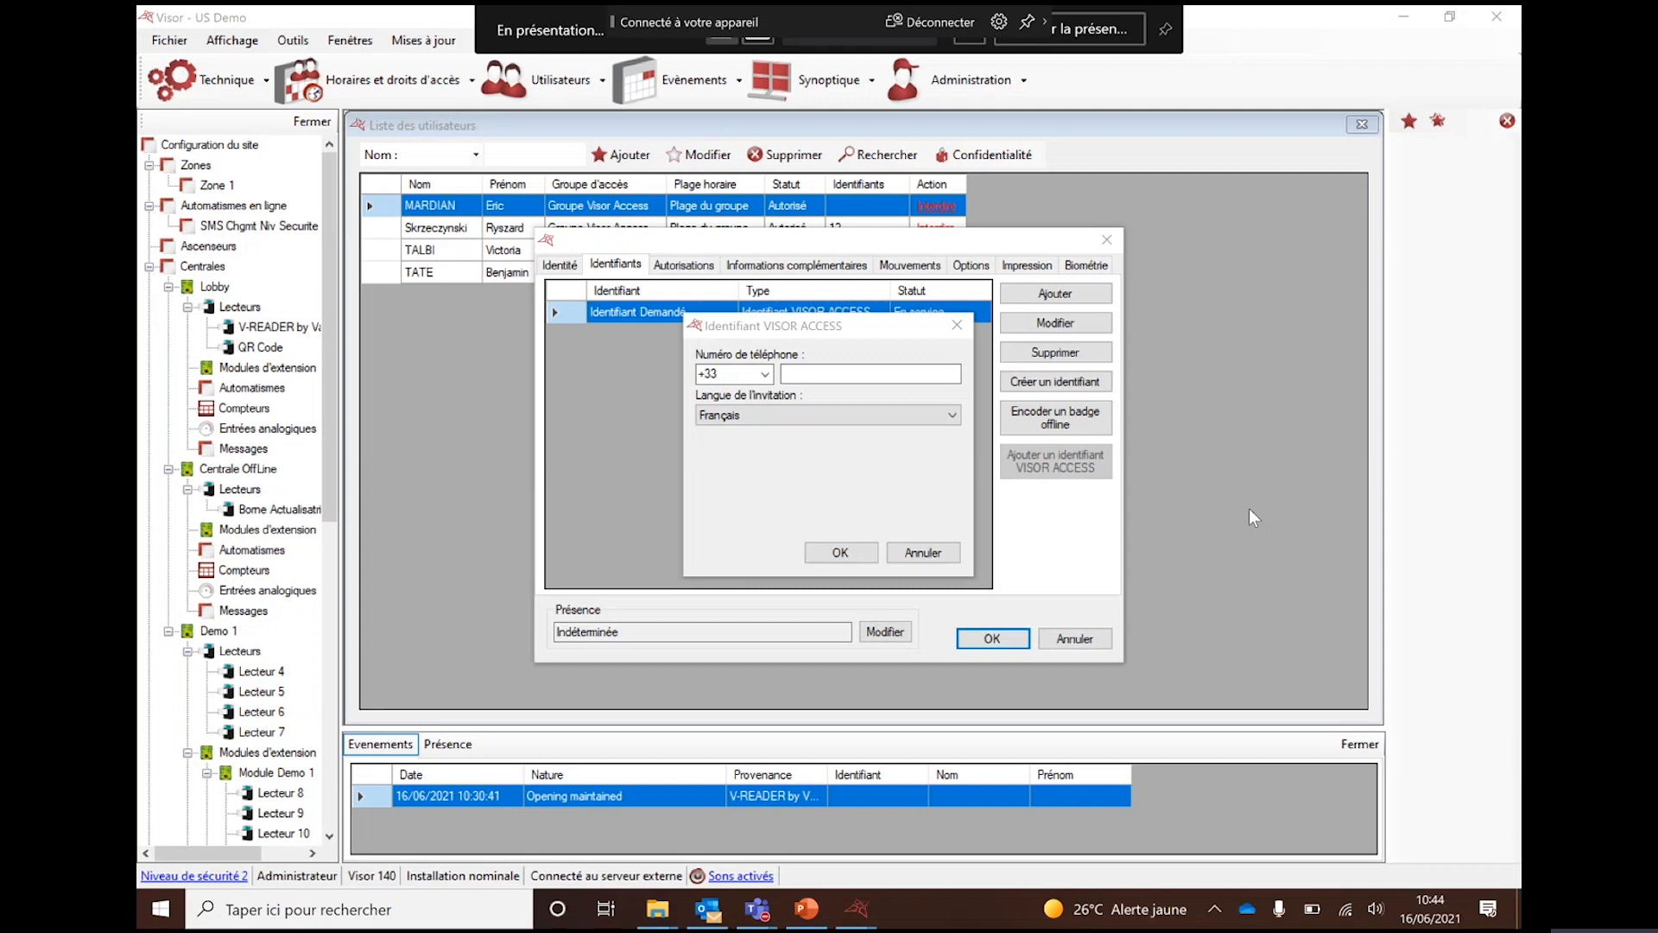
Examine the country dialling codes and the invitation languages offered for the user's VISOR ACCESS identifier.
left_click(764, 374)
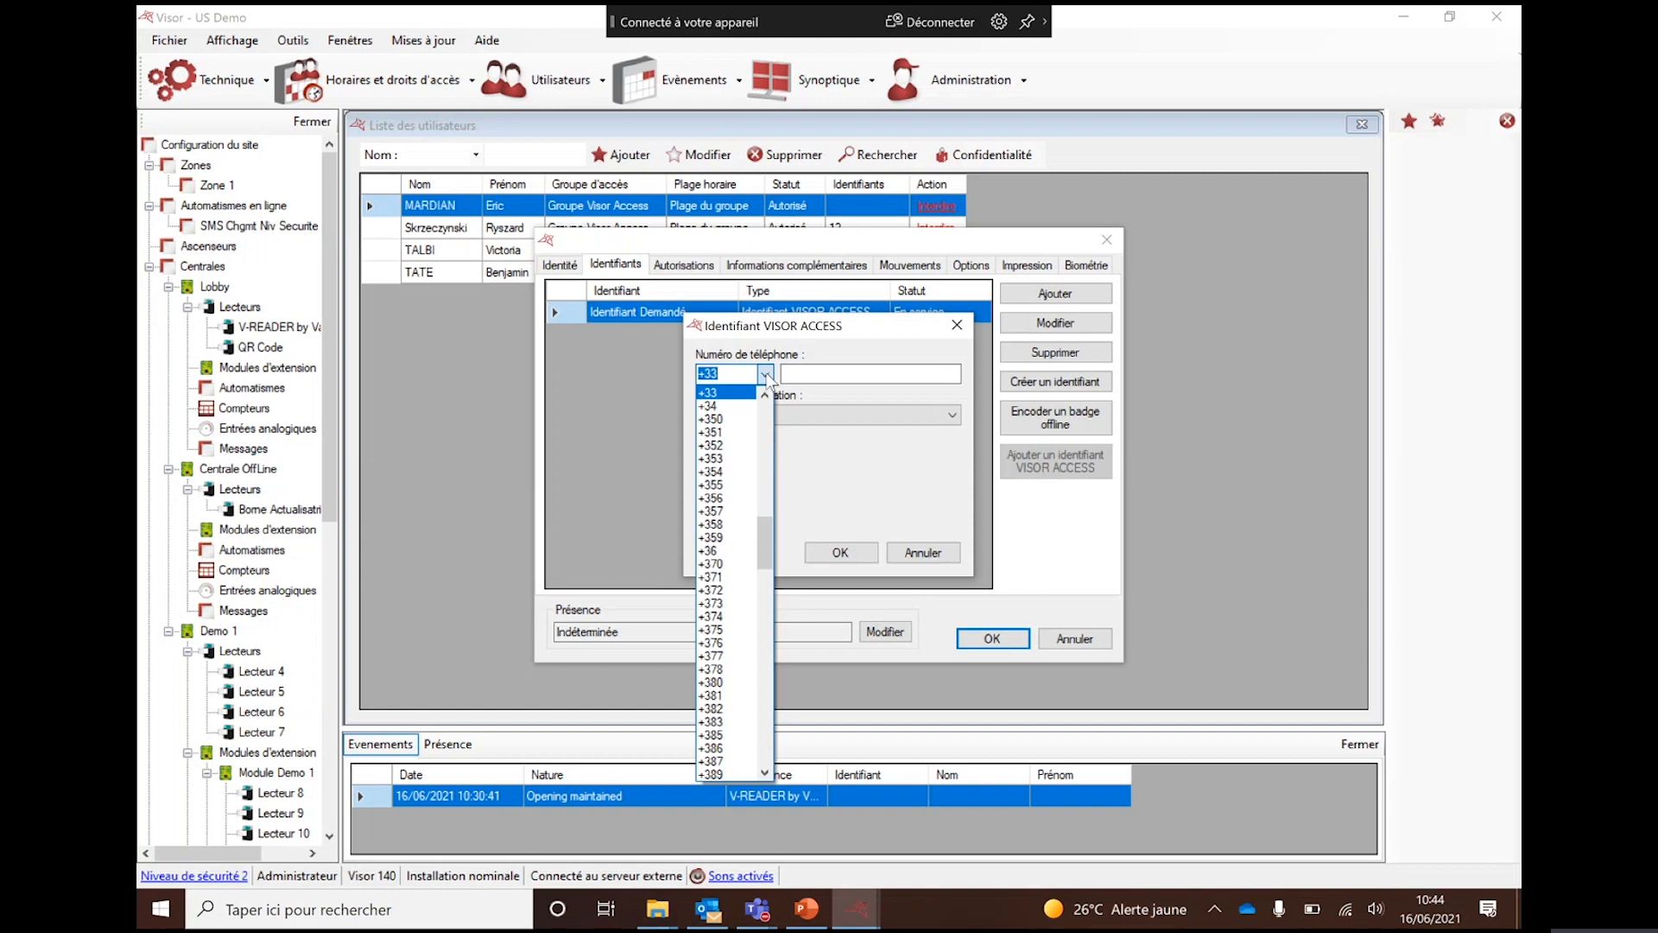
left_click(766, 375)
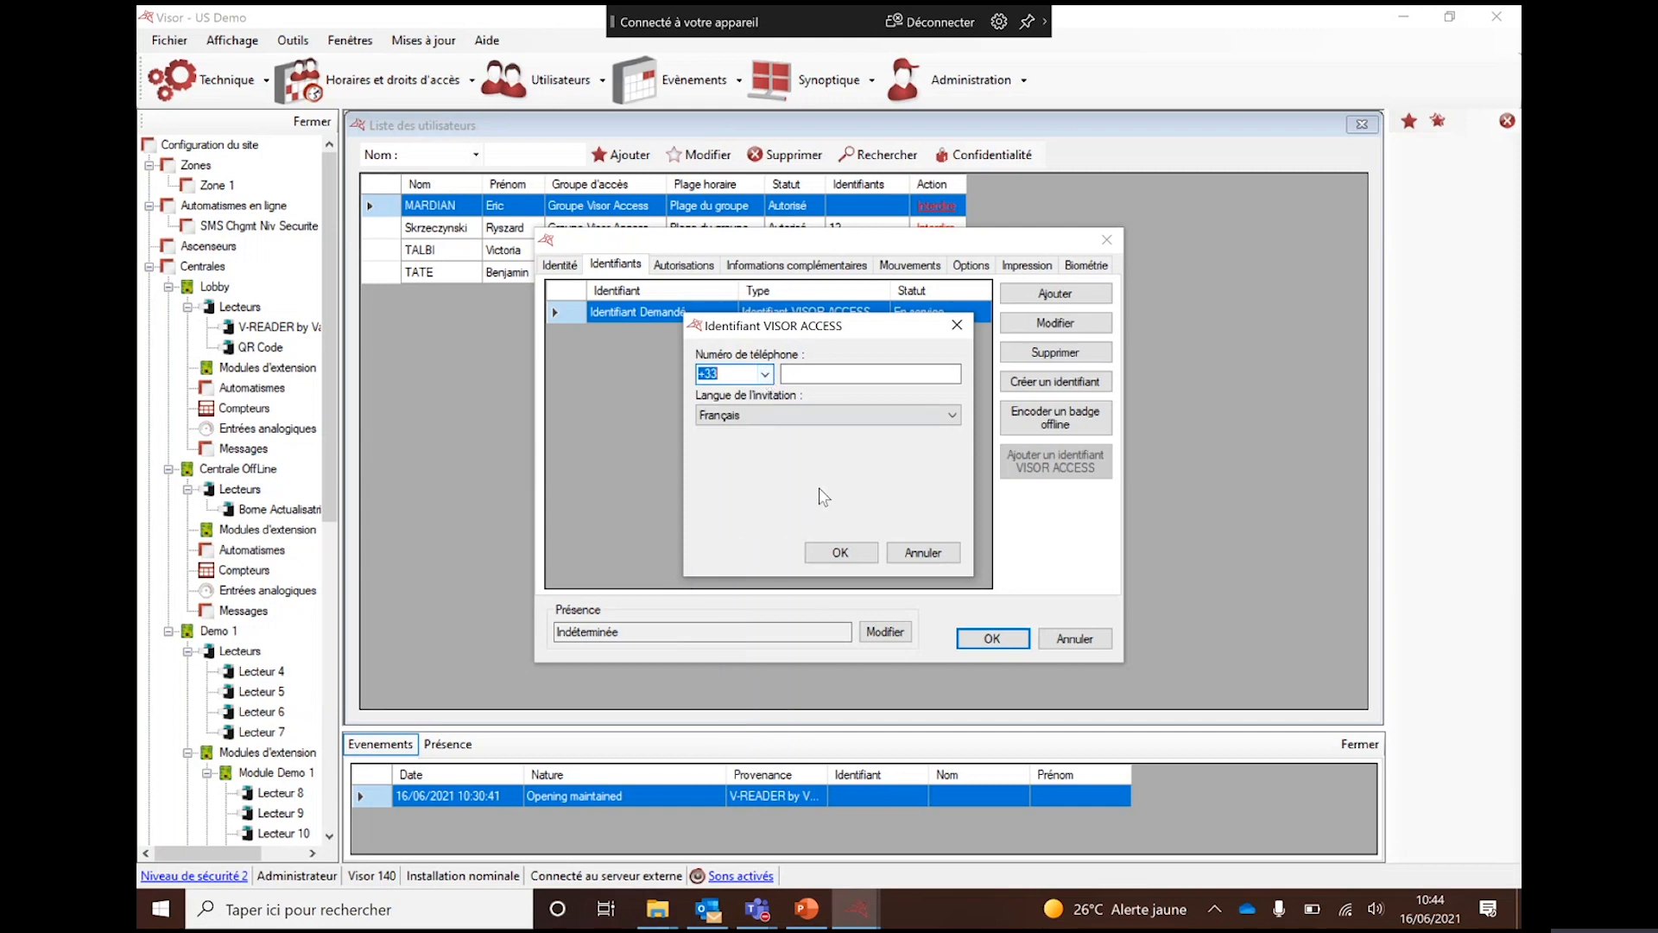
left_click(896, 416)
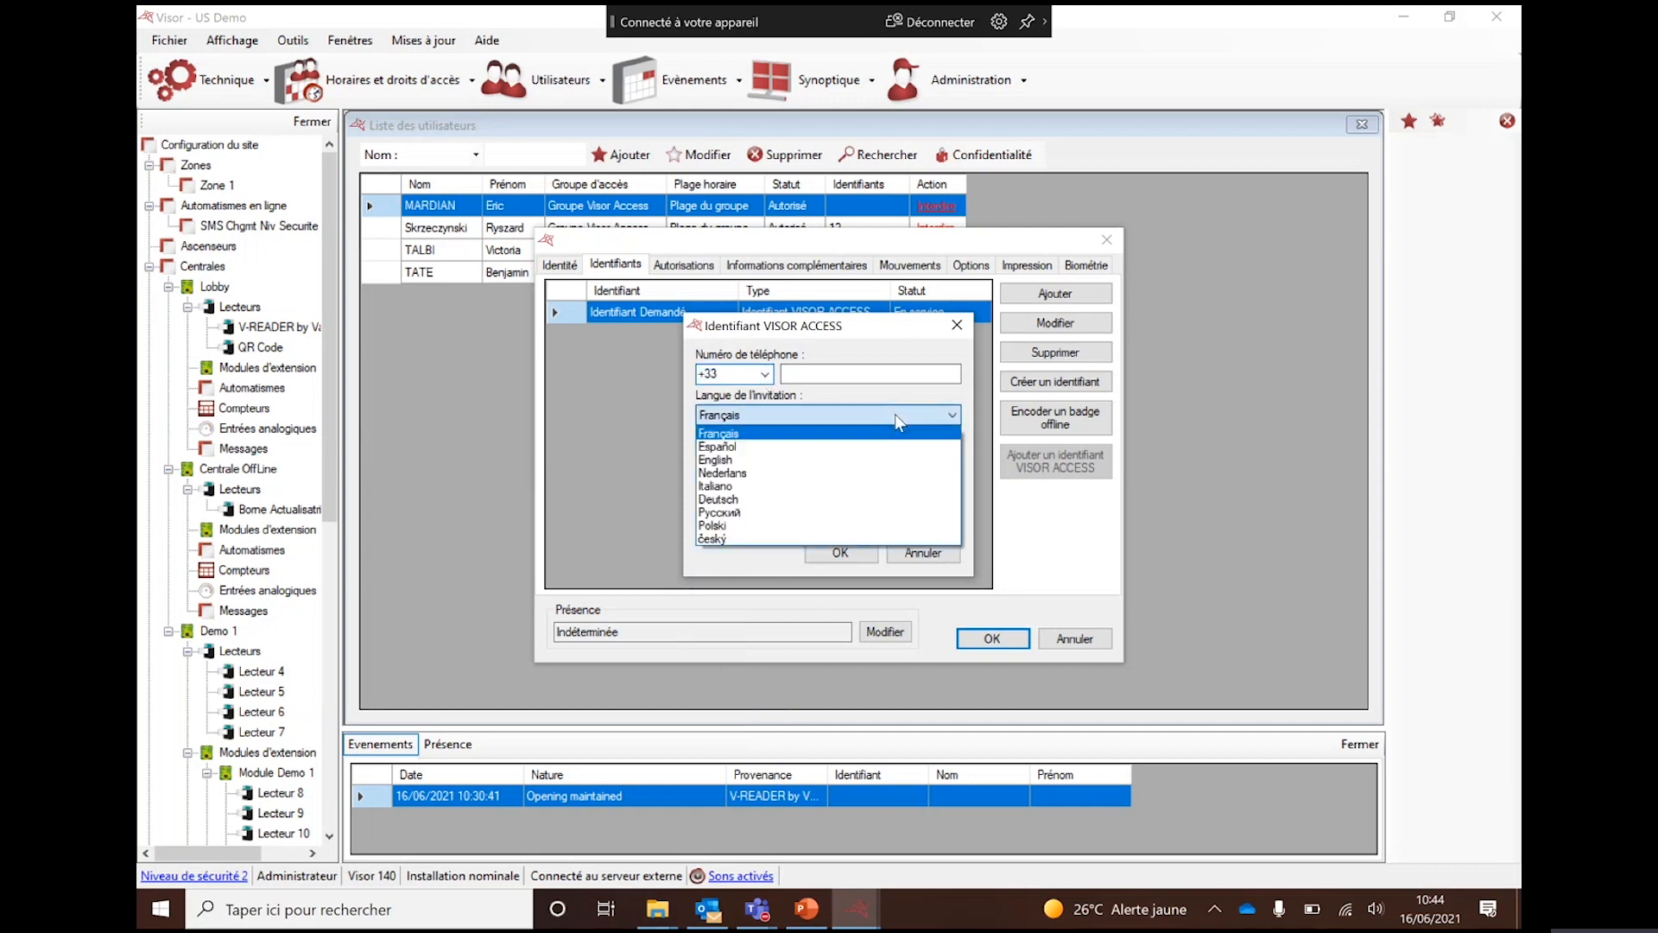